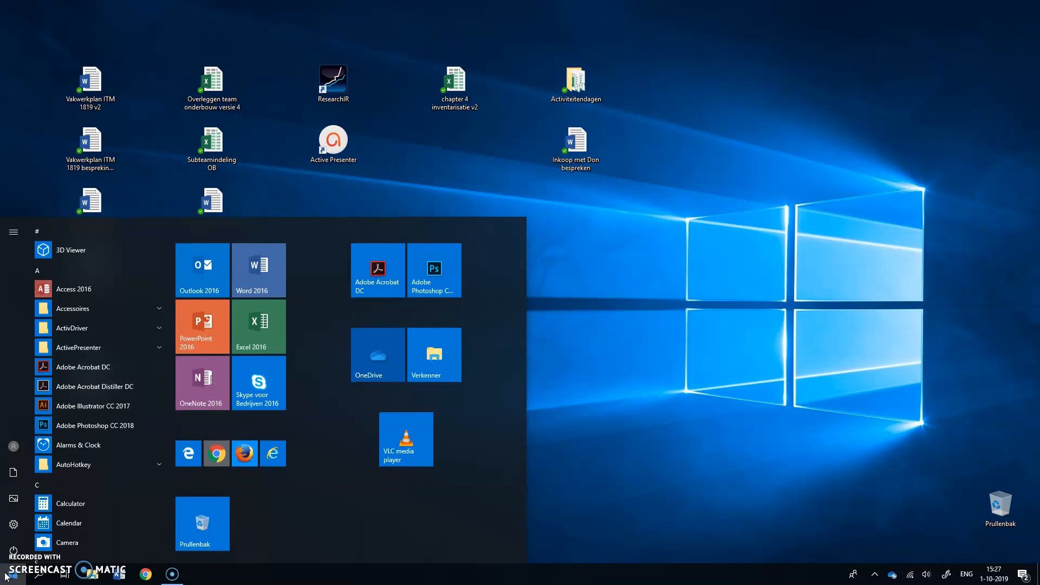
Open Excel 2016 and create a blank workbook
type("exc")
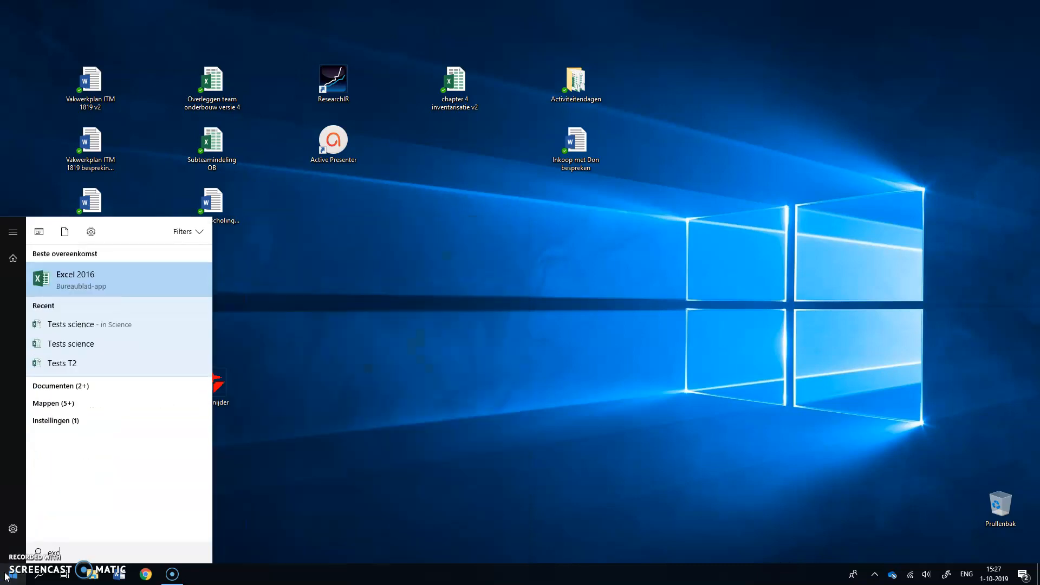
left_click(100, 279)
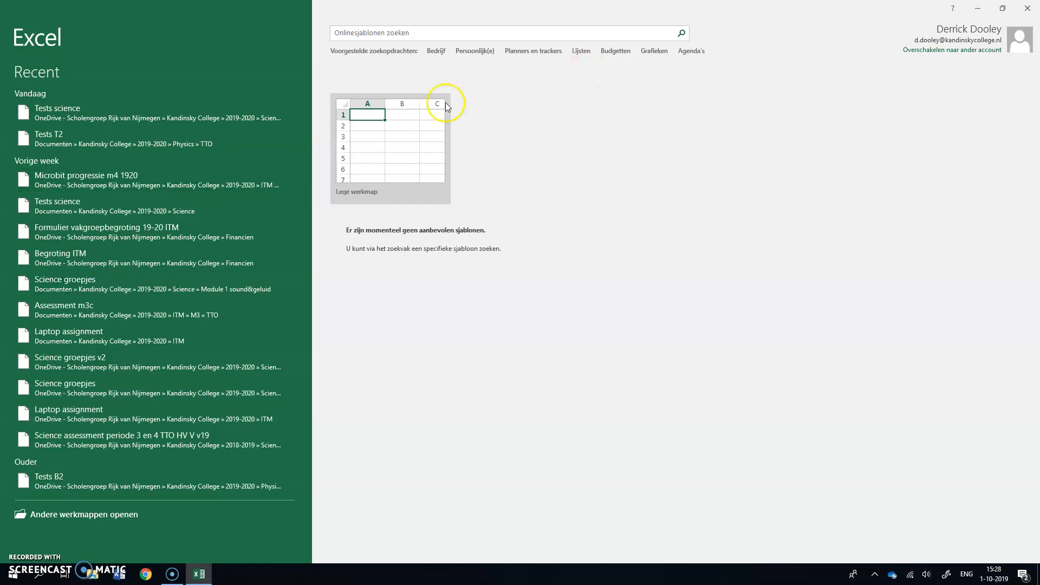
left_click(413, 135)
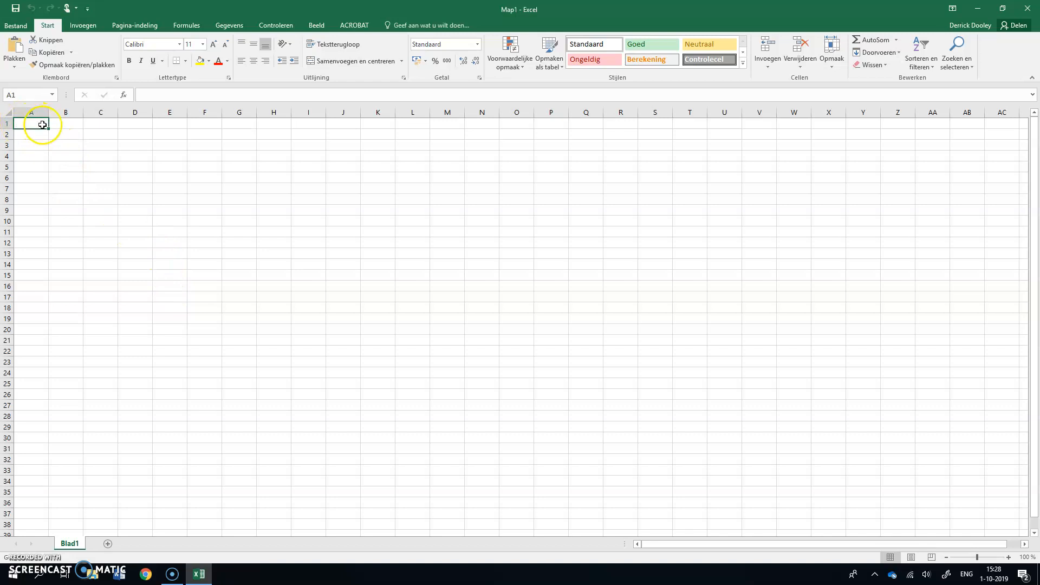
left_click(69, 122)
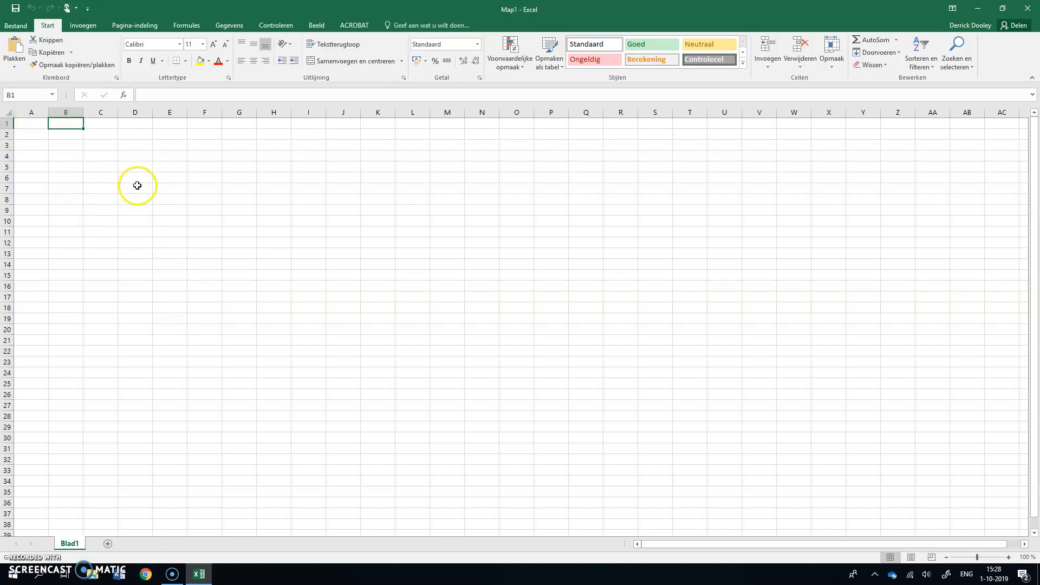
left_click(103, 187)
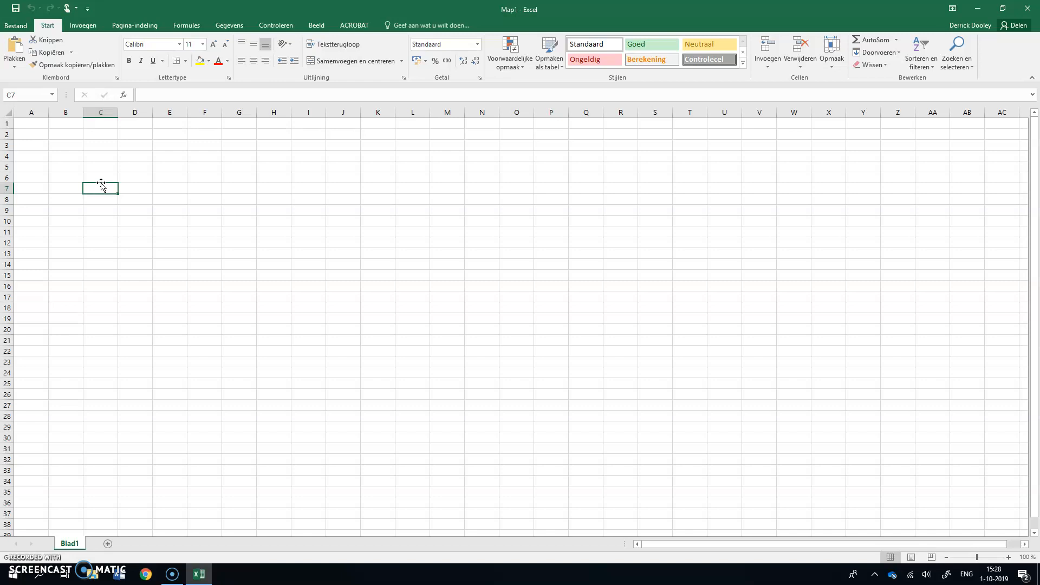
Enter the heading "Student" in A2 and the numbers 1, 2 and 3 in A3:A5
left_click(33, 134)
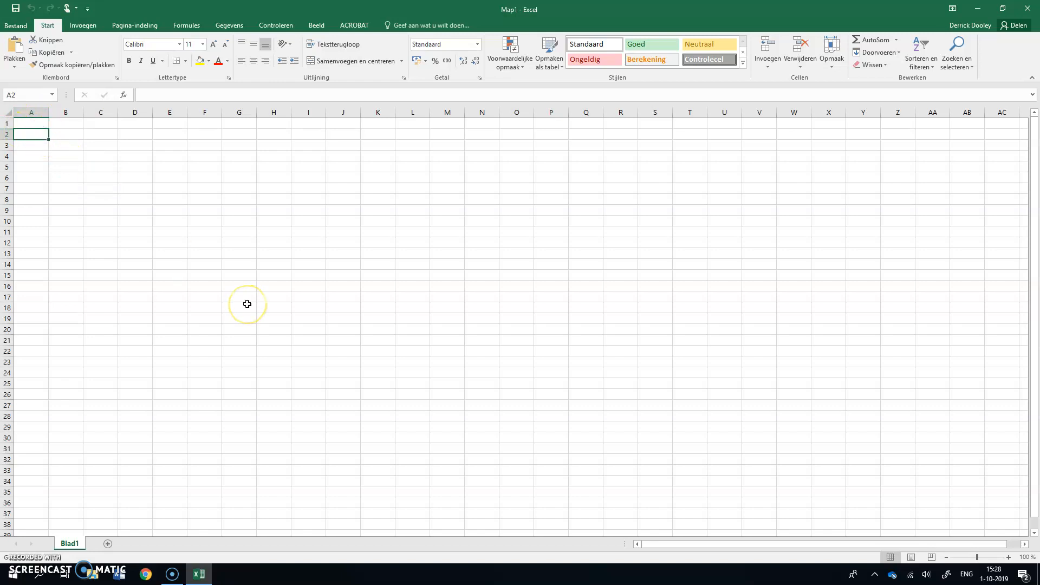
type("Student")
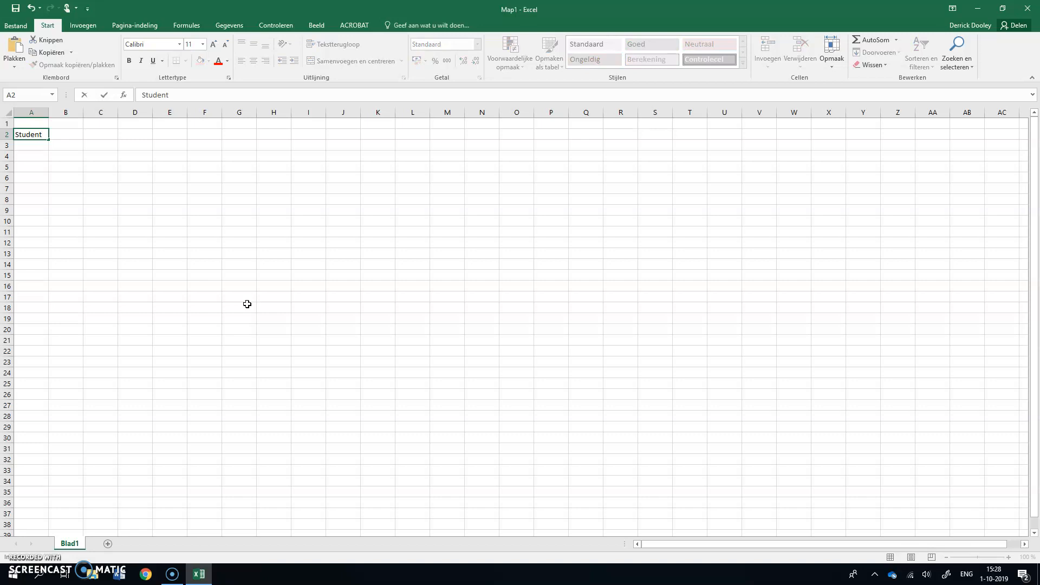
key("Return")
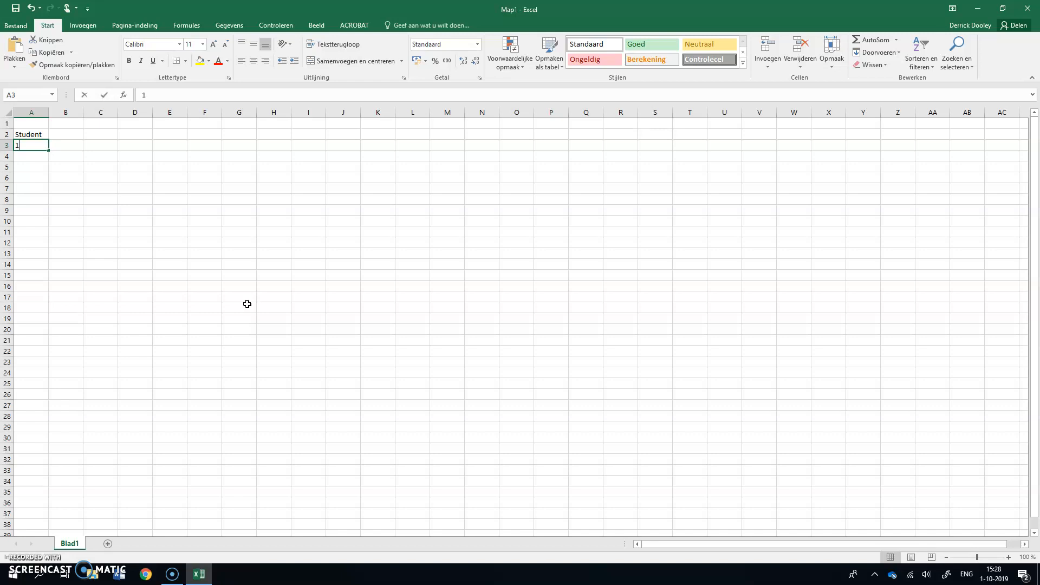
key("Return")
type("2")
key("Return")
type("3")
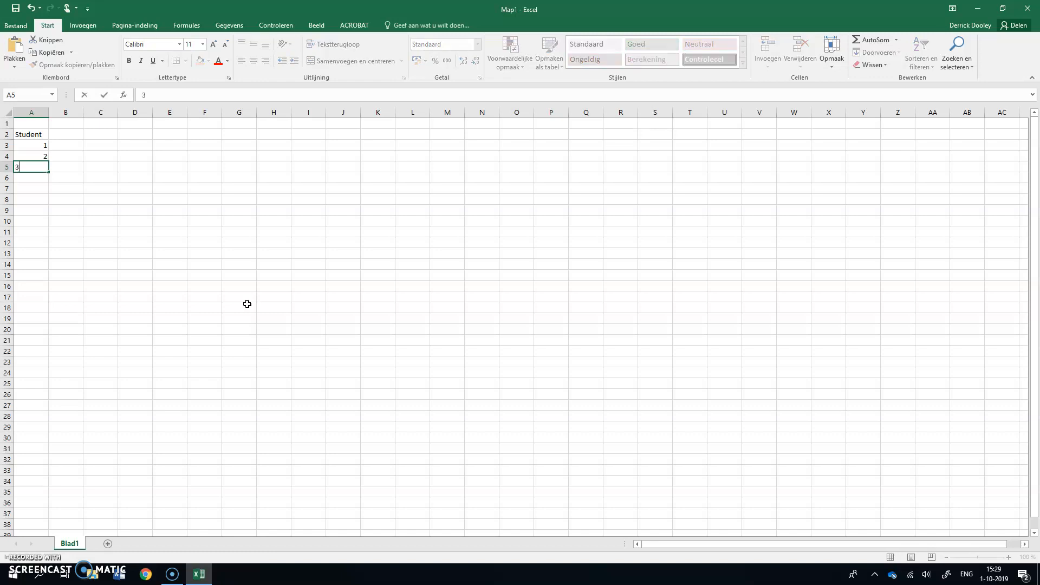
key("Return")
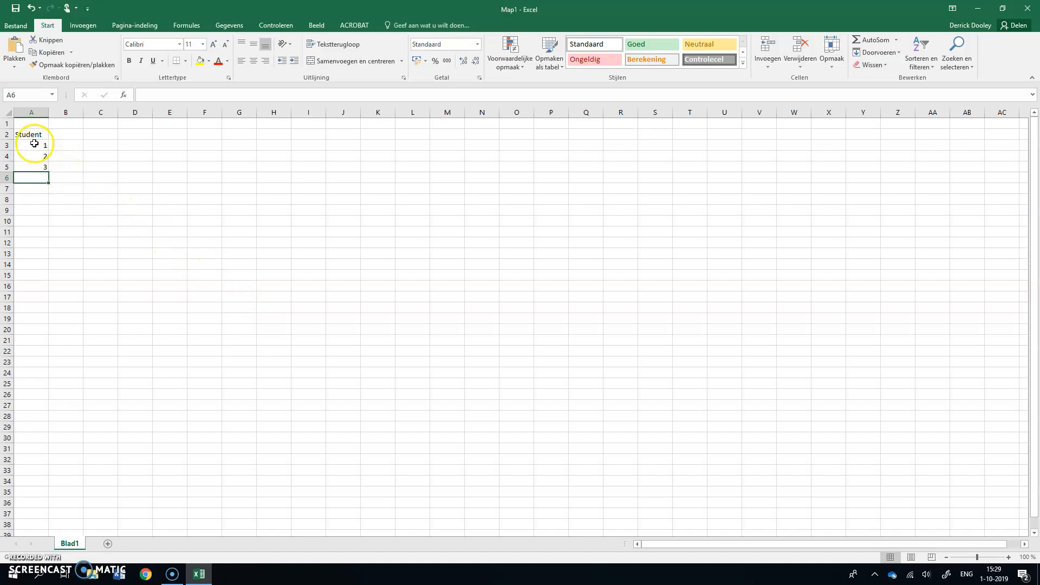
Extend the student number series in column A down to 28 in A30
left_click_drag(31, 144, 27, 169)
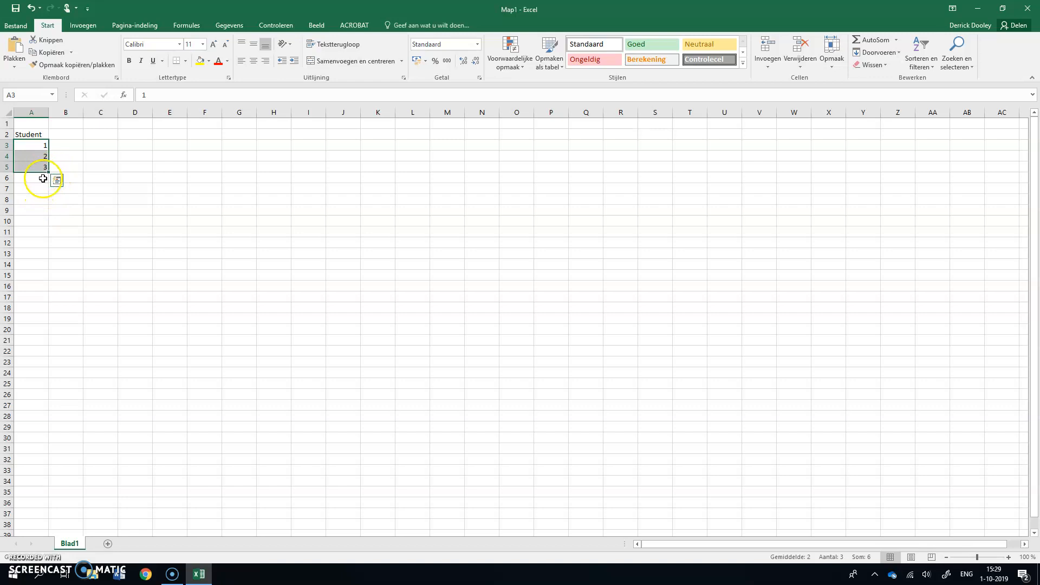
left_click_drag(49, 172, 28, 394)
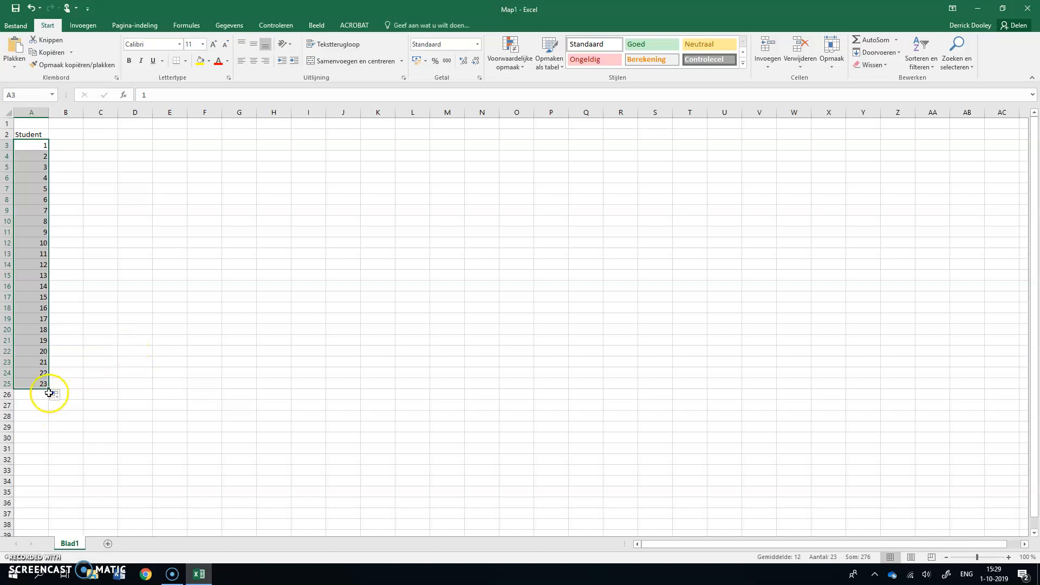
left_click_drag(51, 389, 46, 442)
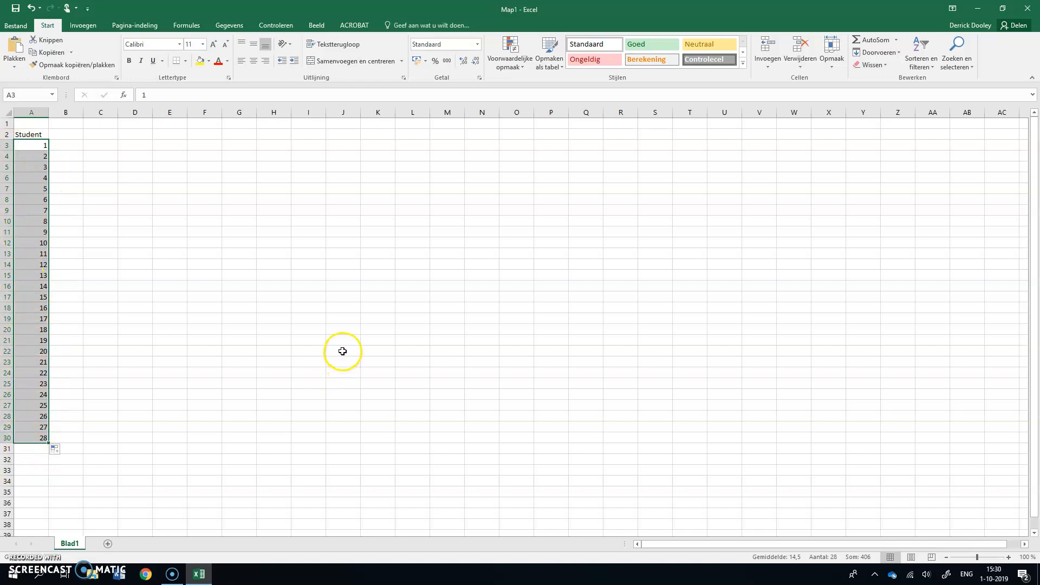
Enter the dates 1-jan, 2-jan and 3-jan in E3:E5 and fill the series down to 26-jan in E28
left_click(182, 145)
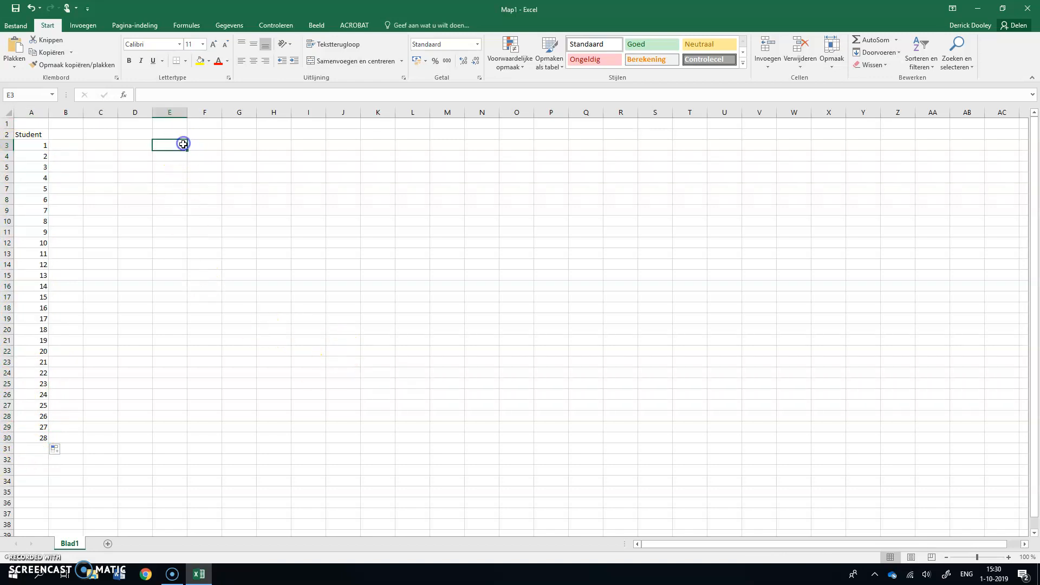
type("1-1")
key("Return")
type("2")
type("-1")
key("Return")
left_click(174, 170)
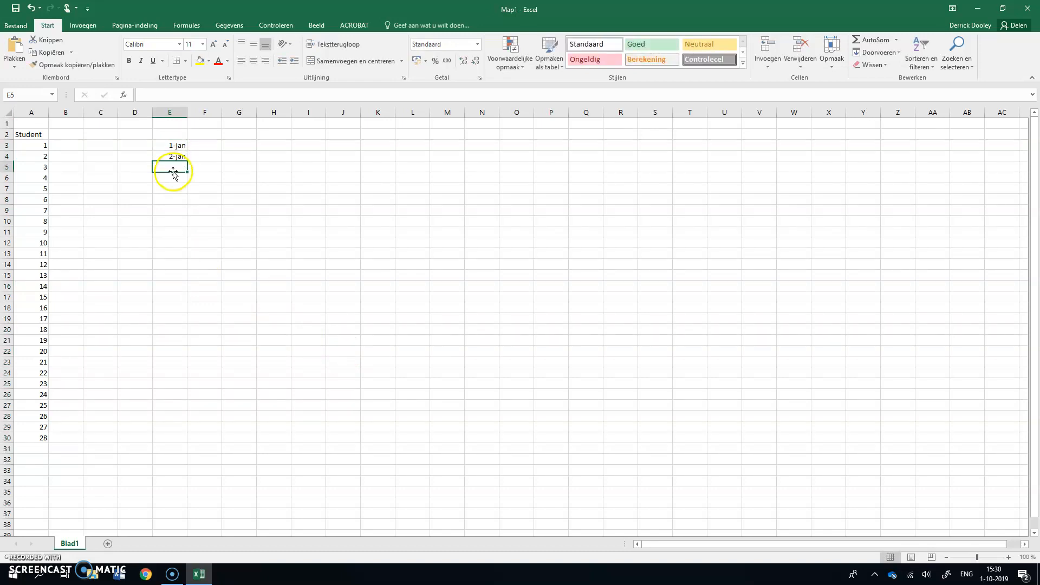
type("3 jan")
key("Return")
left_click_drag(176, 146, 176, 420)
Clear the date series from E3:E28
left_click(226, 143)
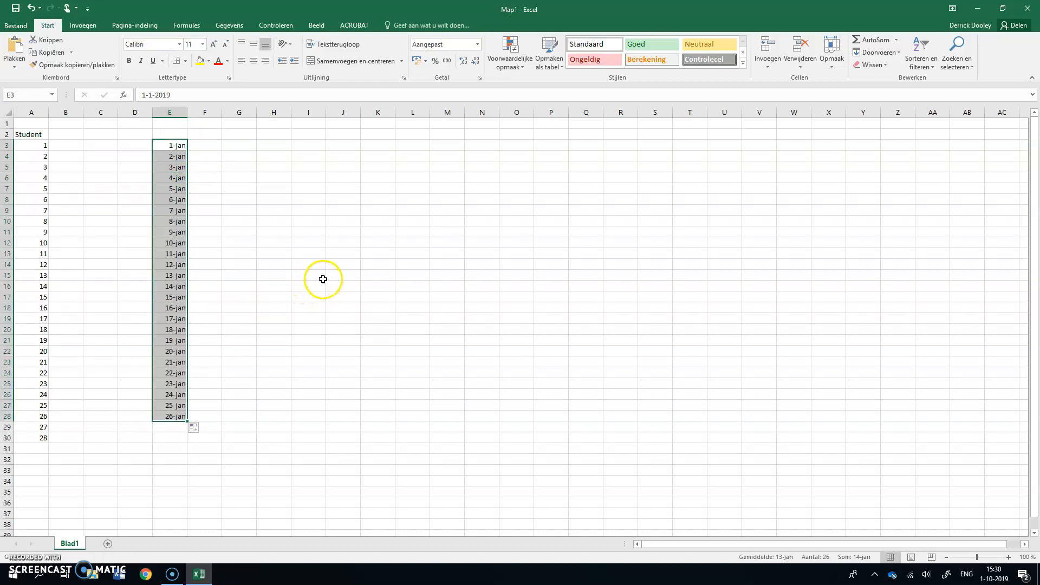
left_click(322, 277)
left_click_drag(170, 142, 175, 416)
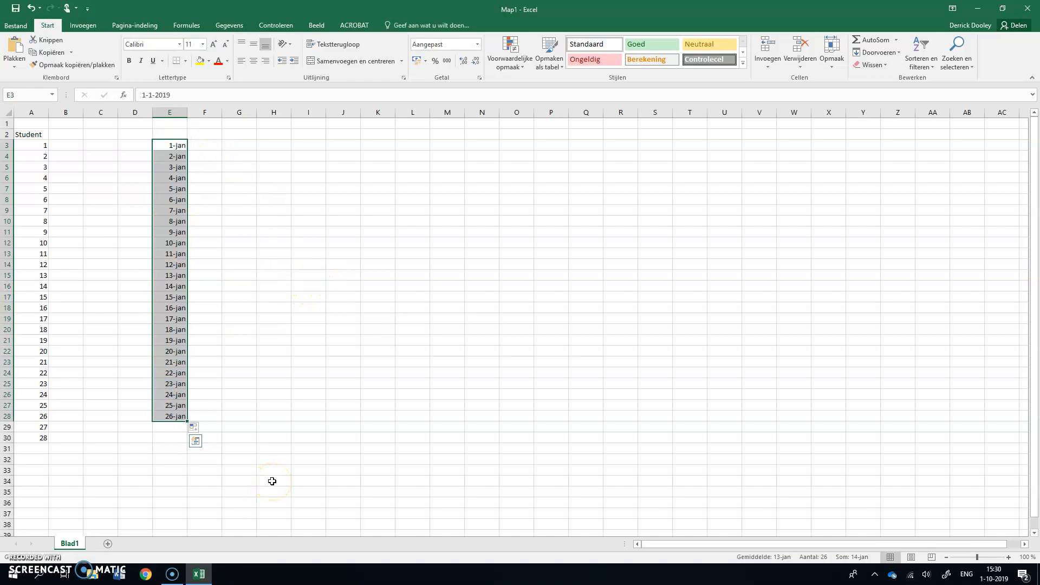
key("Delete")
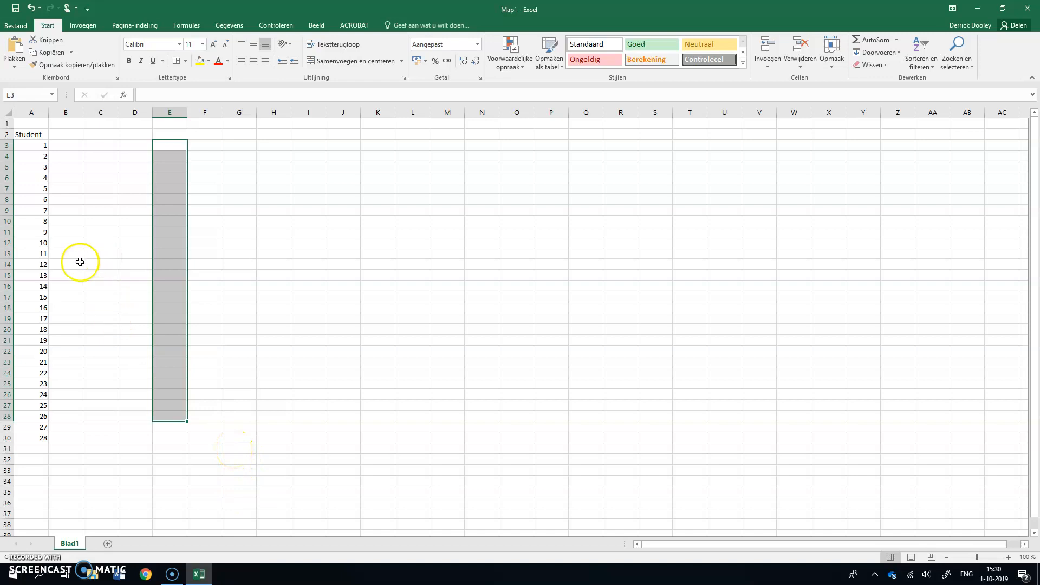
Enter the label "Total points" in B1
left_click(72, 122)
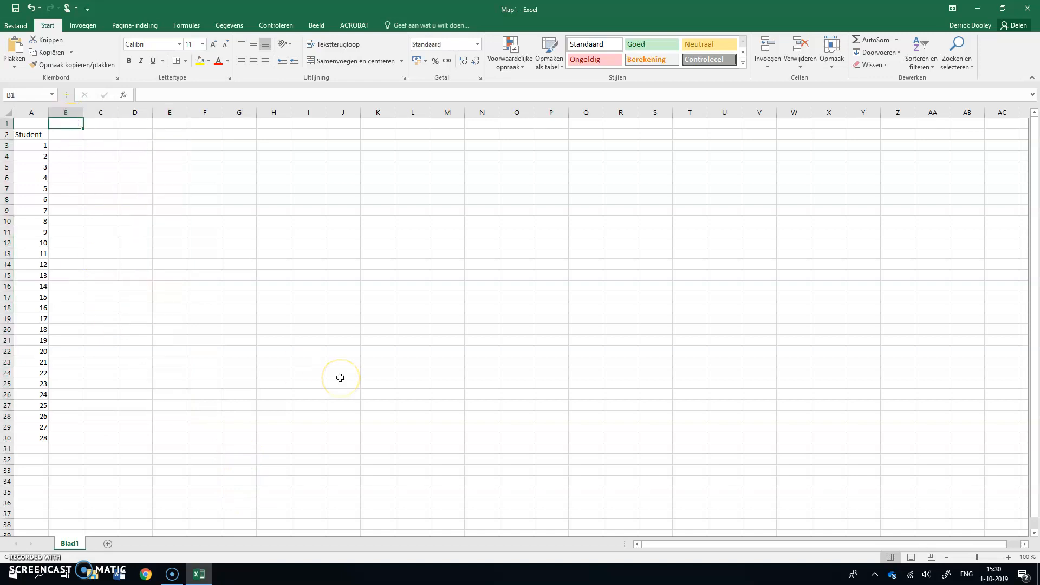
type("Tot")
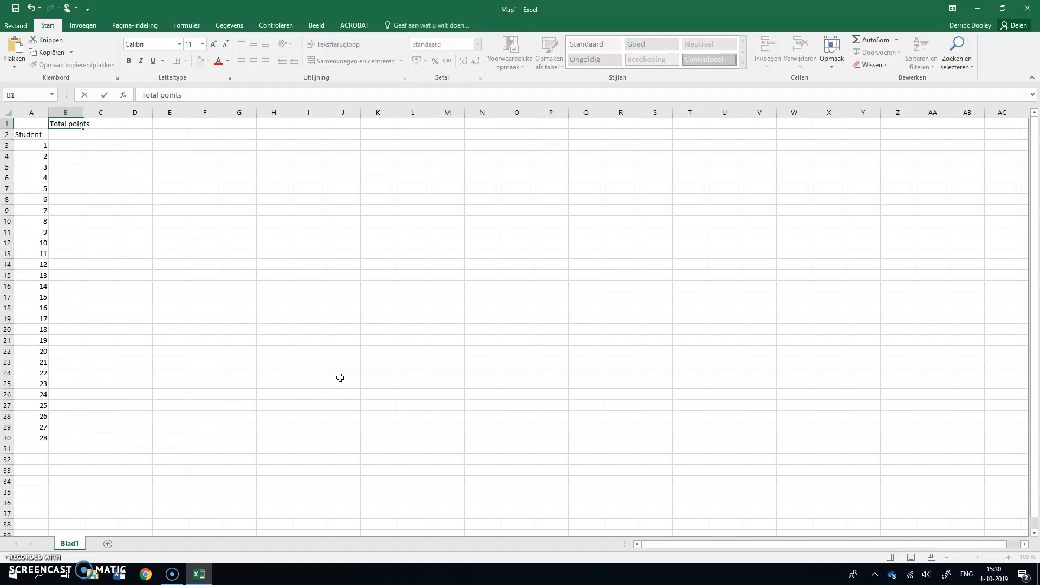
type("al points")
key("Return")
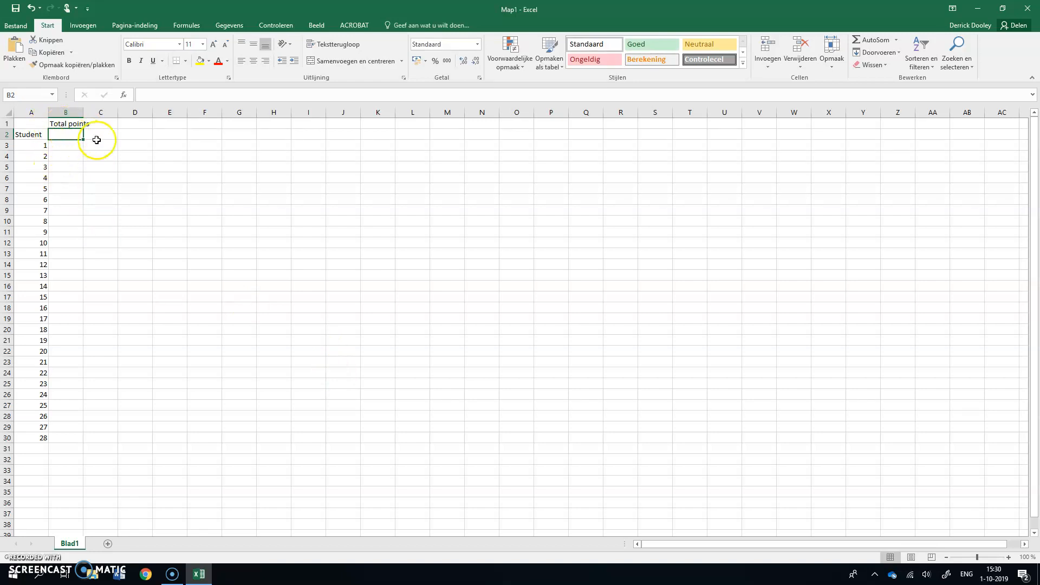
Widen column B and autofit it to the "Total points" label
left_click(70, 123)
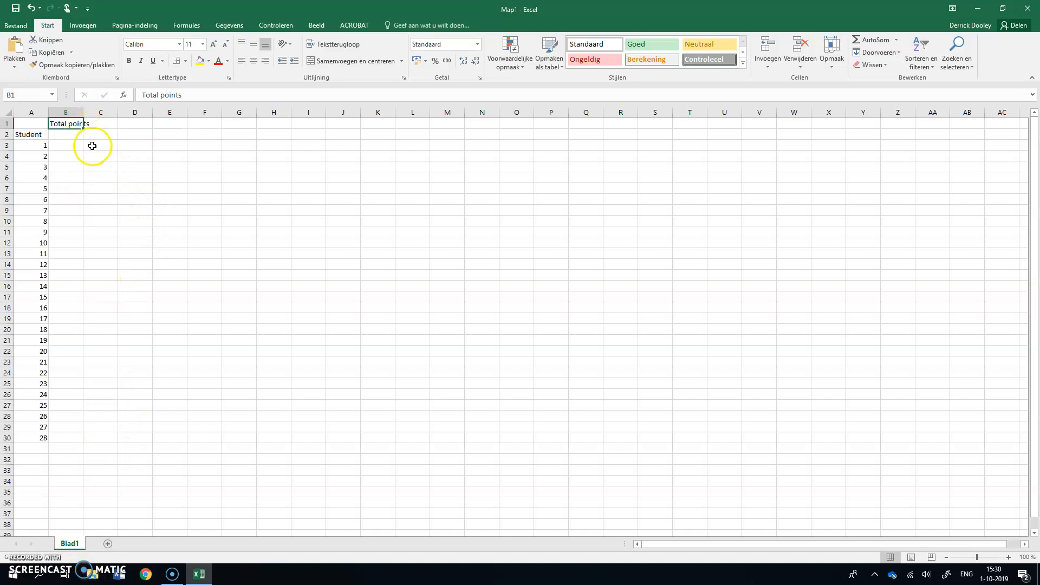
left_click_drag(83, 113, 96, 112)
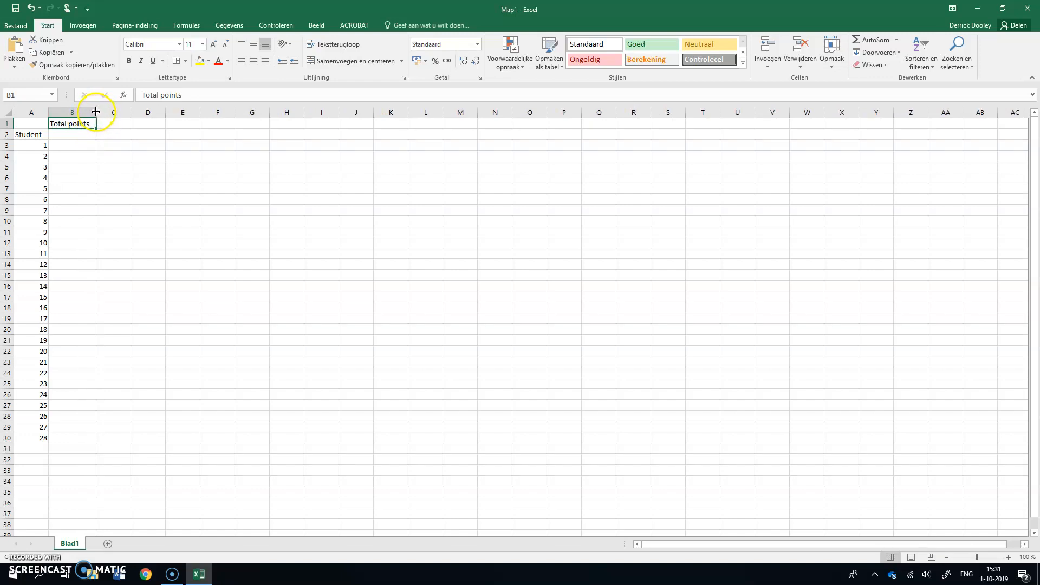
left_click_drag(95, 112, 129, 113)
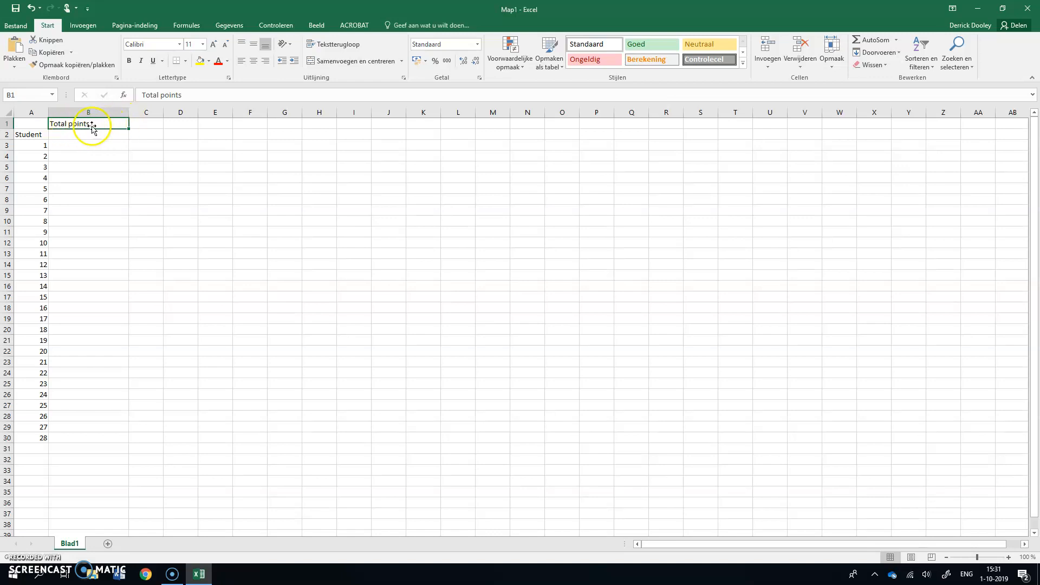
double_click(128, 111)
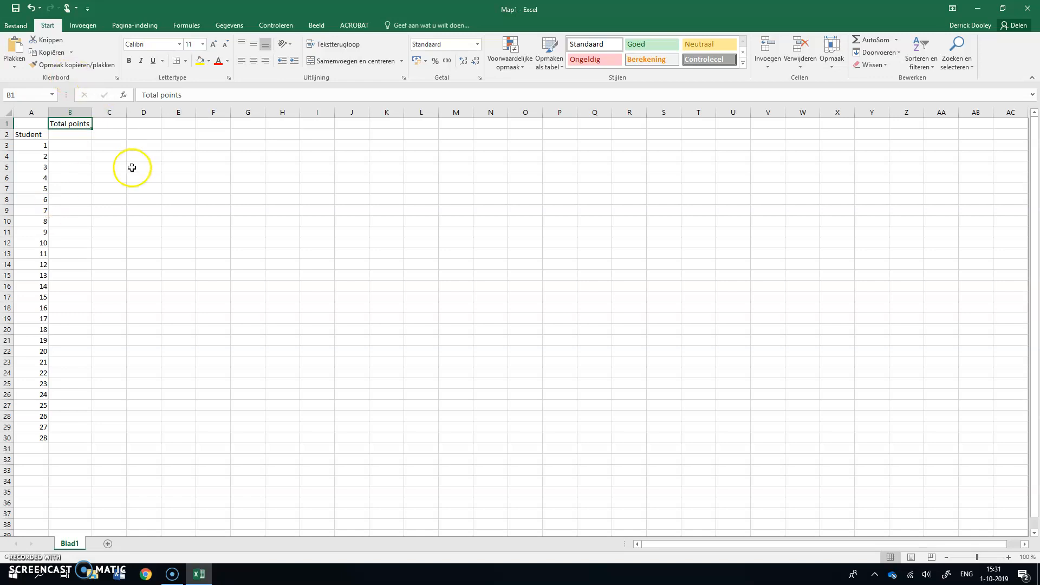
Enter 30 in C1 as the total points value
left_click(108, 127)
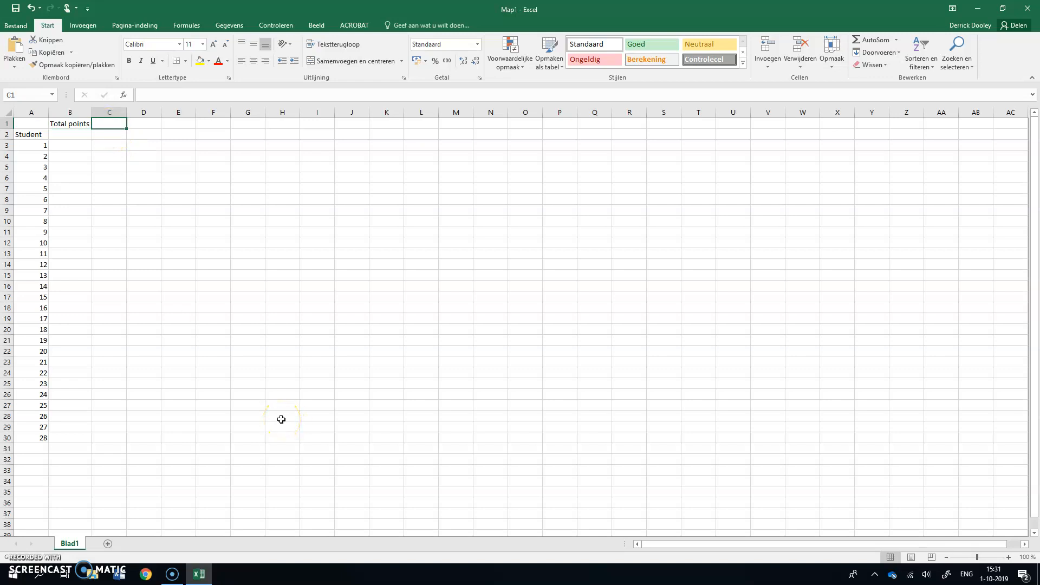
type("30")
key("Return")
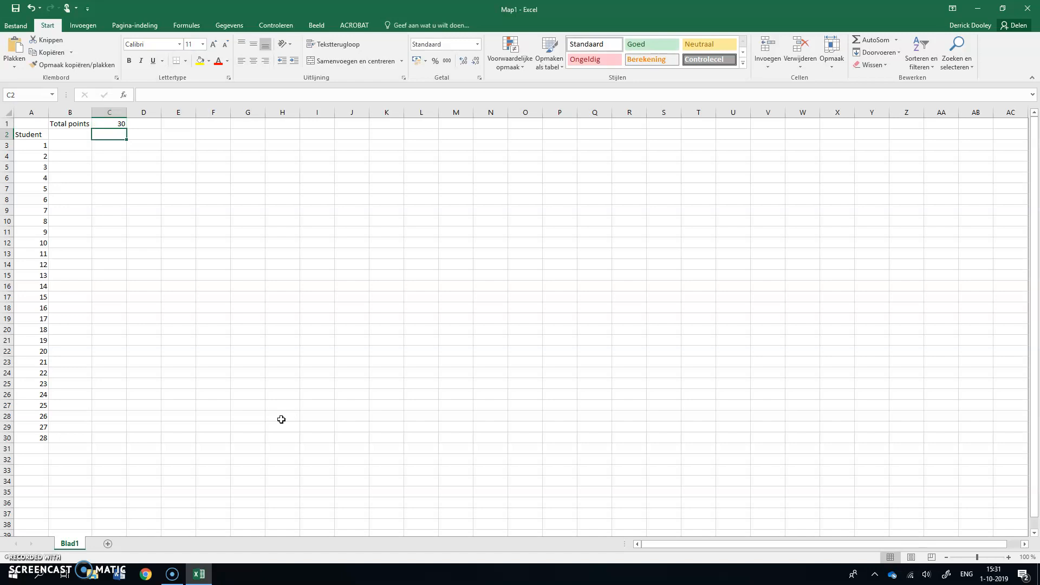
left_click_drag(70, 122, 107, 118)
left_click(120, 189)
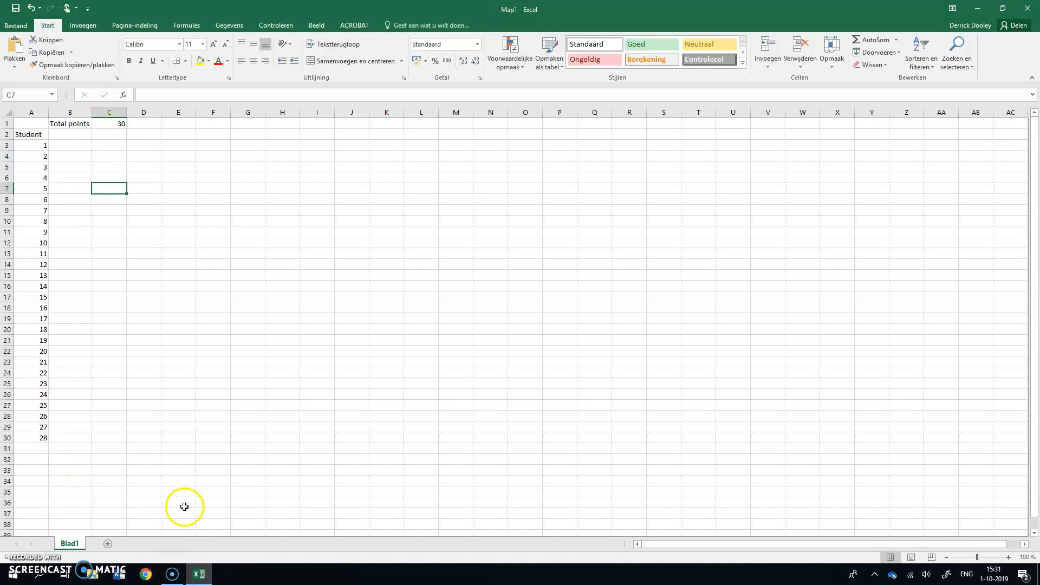
Enter the column headings "Points" in B2 and "Grade" in C2
left_click(54, 138)
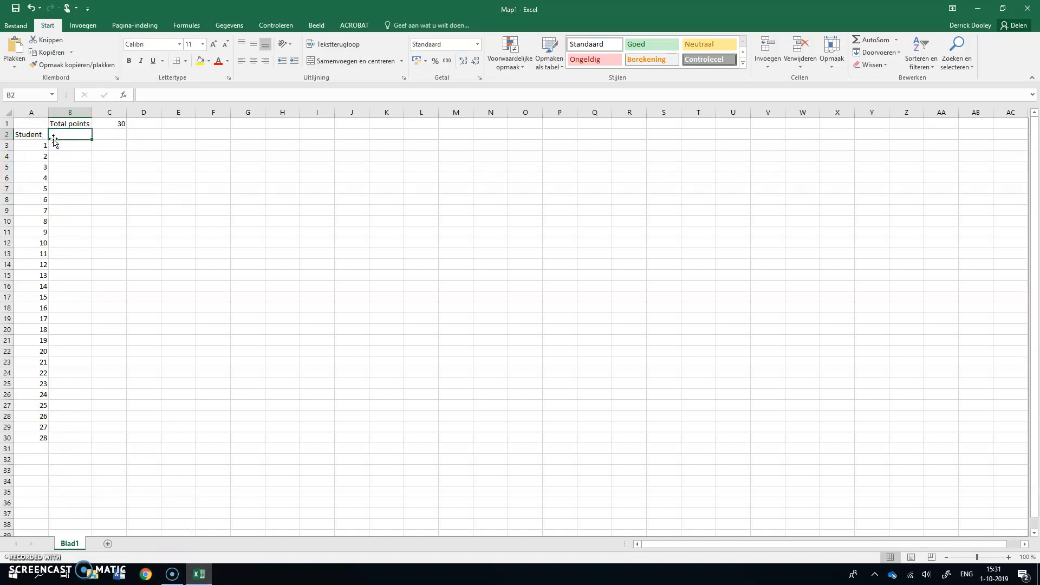
type("Points")
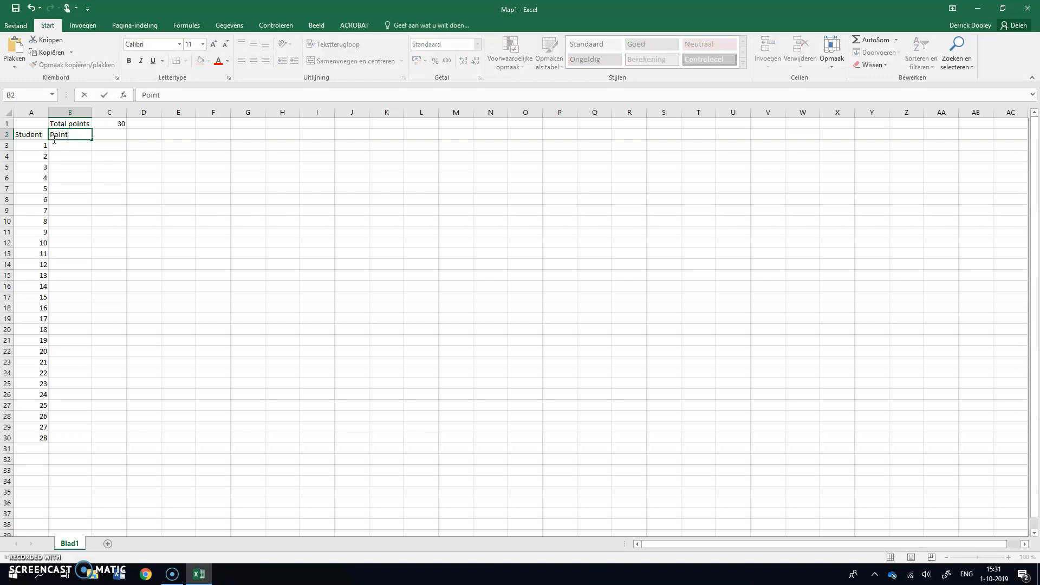
left_click(107, 135)
type("Grade")
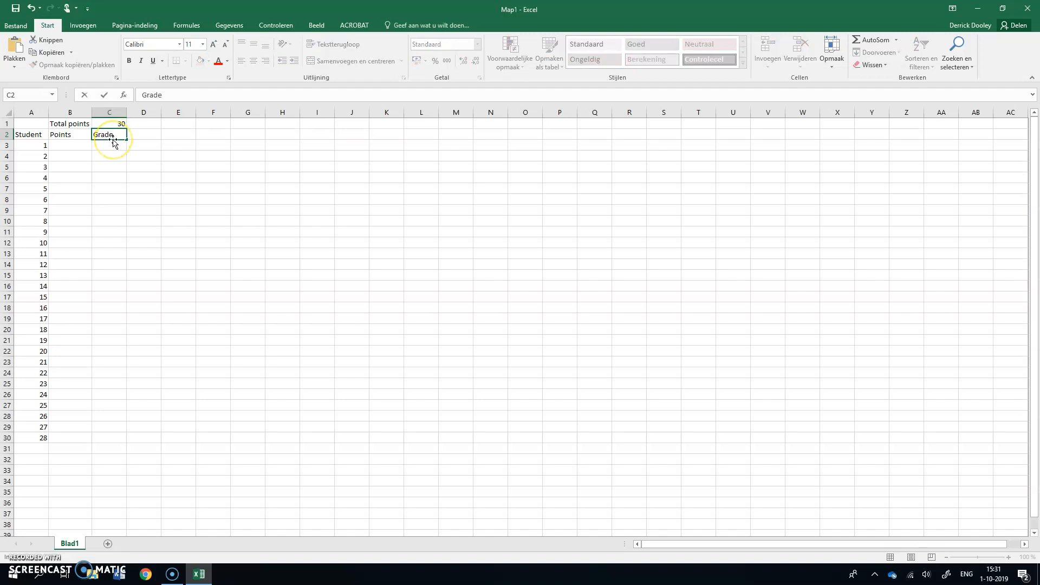
key("Return")
Enter the points 5, 29, 26, 22, 28, 15, 26, 17 and 20 in B3:B11 and fill the series down to B30
left_click(73, 146)
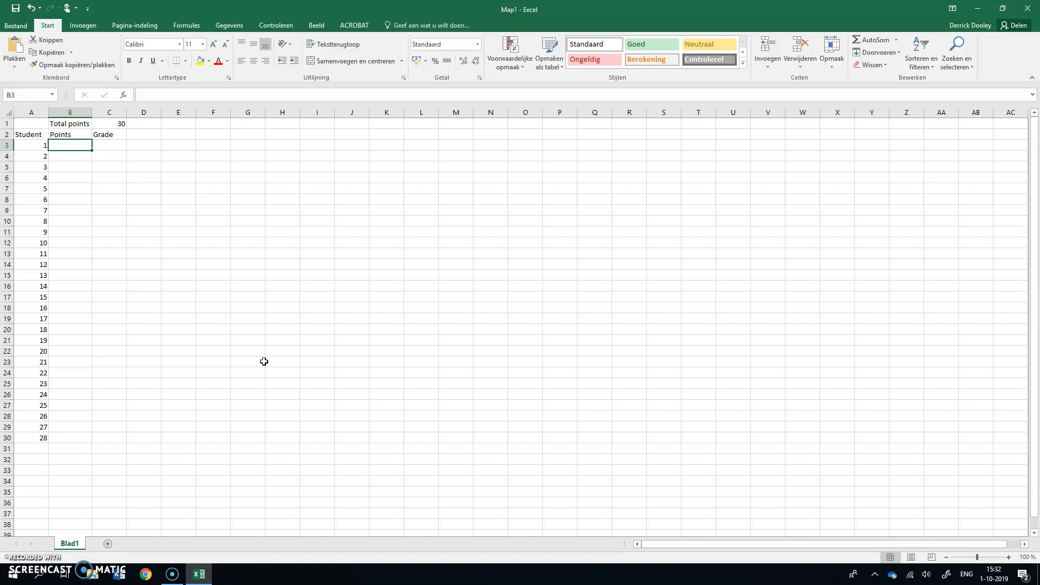
type("5")
key("Return")
type("29")
key("Return")
type("26")
key("Return")
type("22")
key("Return")
type("28")
key("Return")
type("15")
key("Return")
type("26")
key("Return")
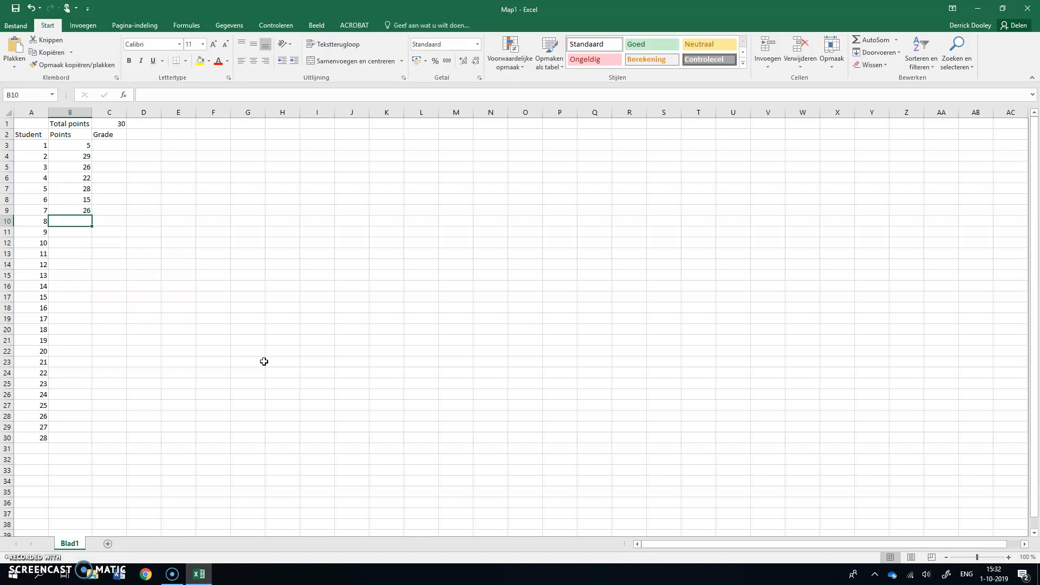
type("17")
key("Return")
type("20")
key("Return")
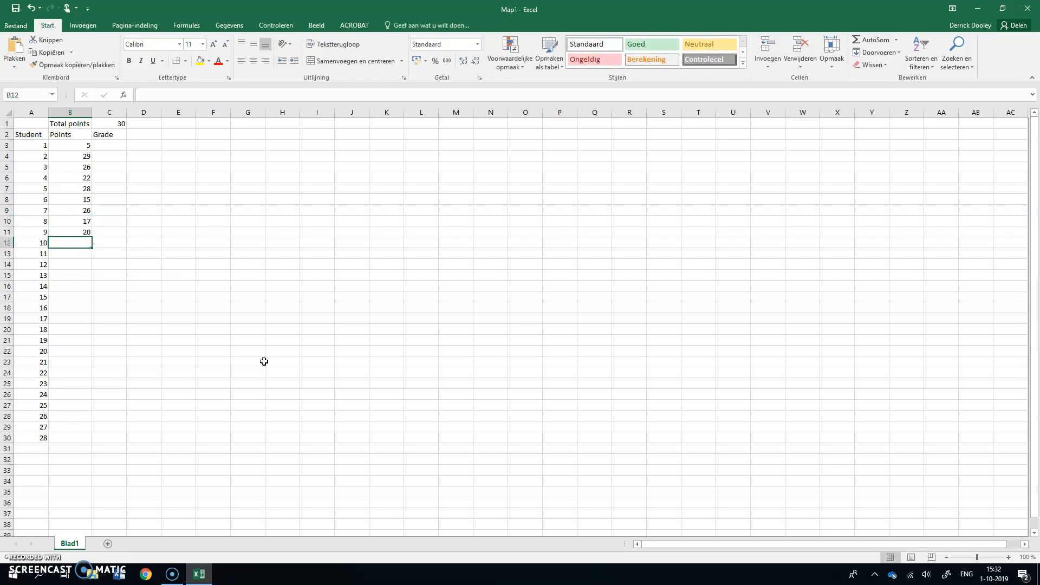
left_click_drag(65, 144, 69, 444)
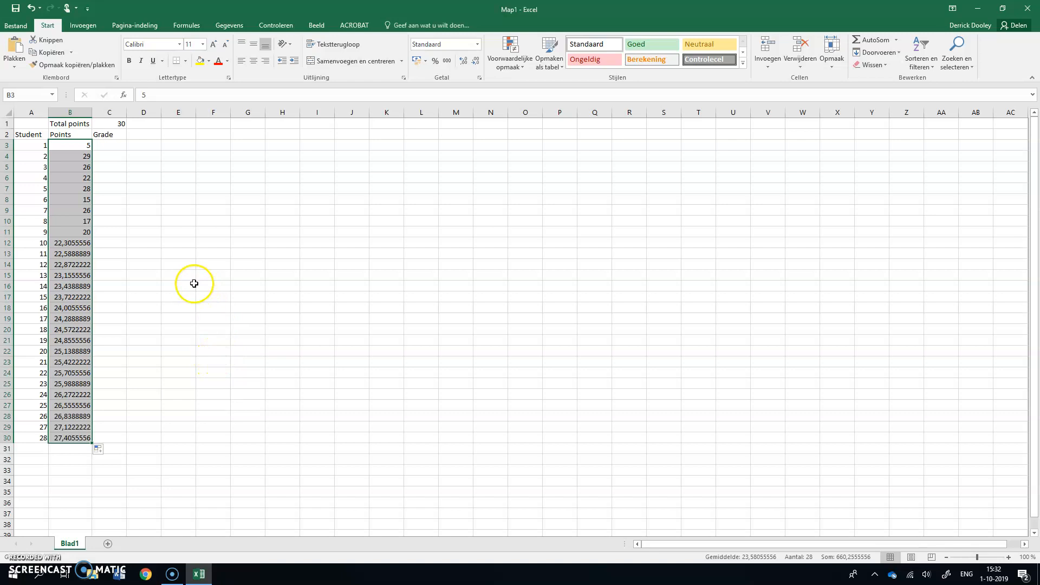
Undo the series fill and enter the points 30, 10, 15, 12, 18, 19, 13, 20, 25 and 17 in B12:B21
key("ctrl+z")
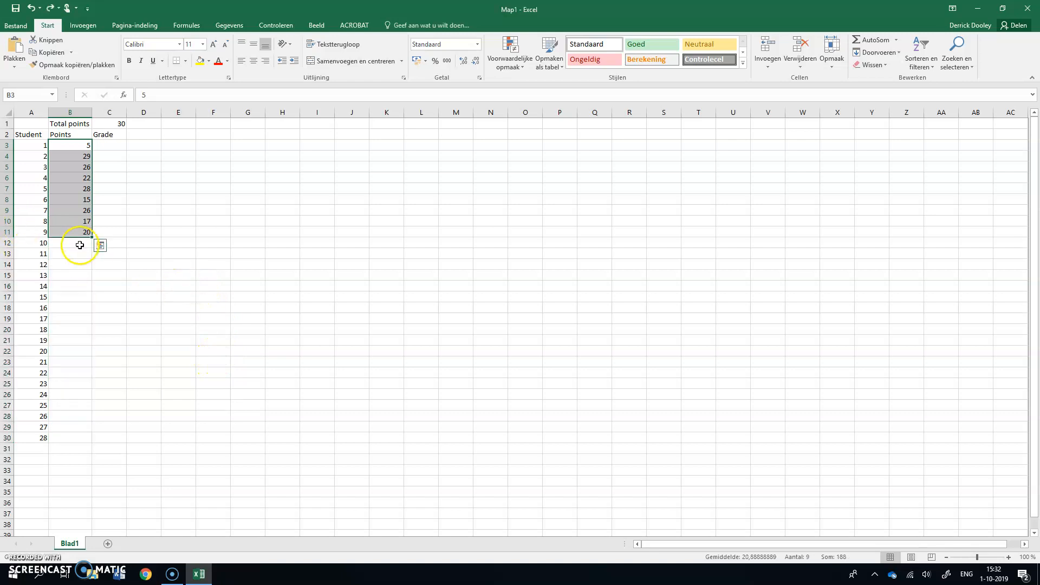
left_click(78, 244)
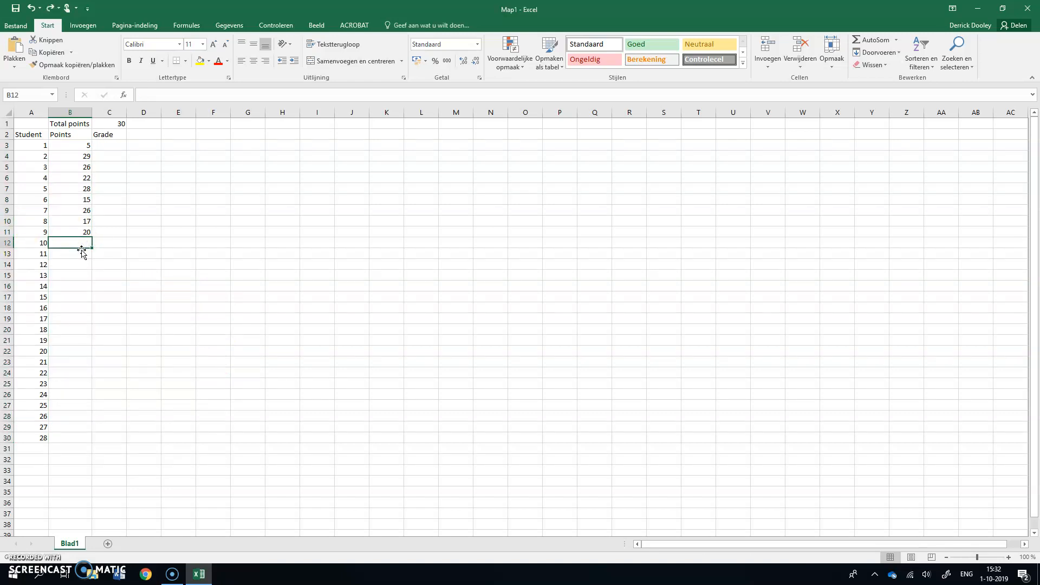
type("30")
key("Return")
type("10")
key("Return")
type("15")
key("Return")
type("12")
key("Return")
type("18")
key("Return")
type("19")
key("Return")
type("13")
key("Return")
type("20")
key("Return")
type("25")
key("Return")
type("17")
key("Return")
Enter the points 15, 25, 28, 29, 15, 13, 10, 9 and 25 in B22:B30 for the remaining students
type("15")
key("Return")
type("25")
key("Return")
type("28")
key("Return")
type("29")
key("Return")
key("Return")
type("15")
key("Return")
type("13")
key("Return")
type("10")
key("Return")
type("9")
key("Return")
type("25")
key("Return")
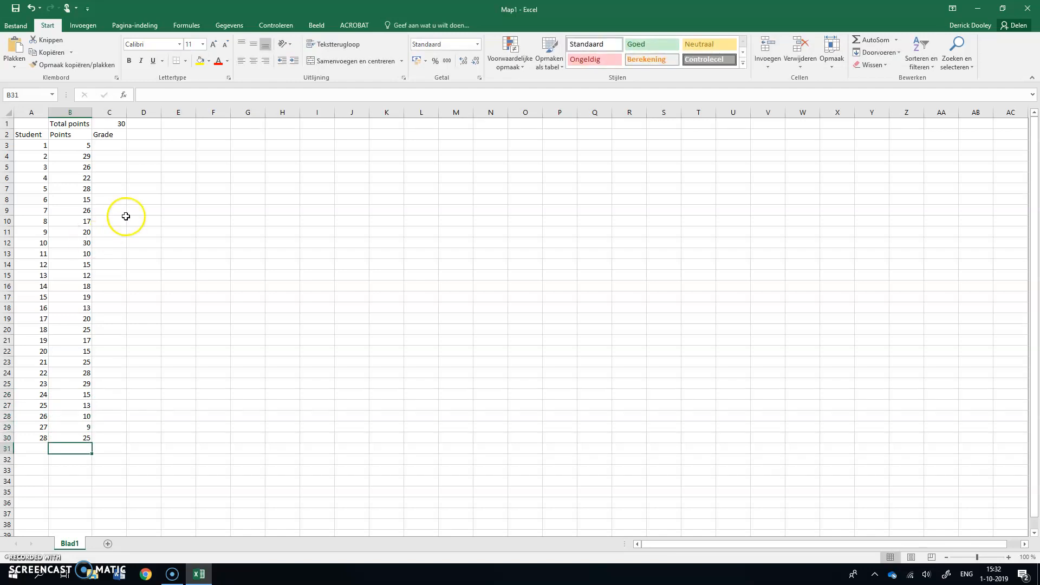
Review the points in B3:B30 and match students 1 and 10 with their scores
left_click_drag(87, 145, 75, 437)
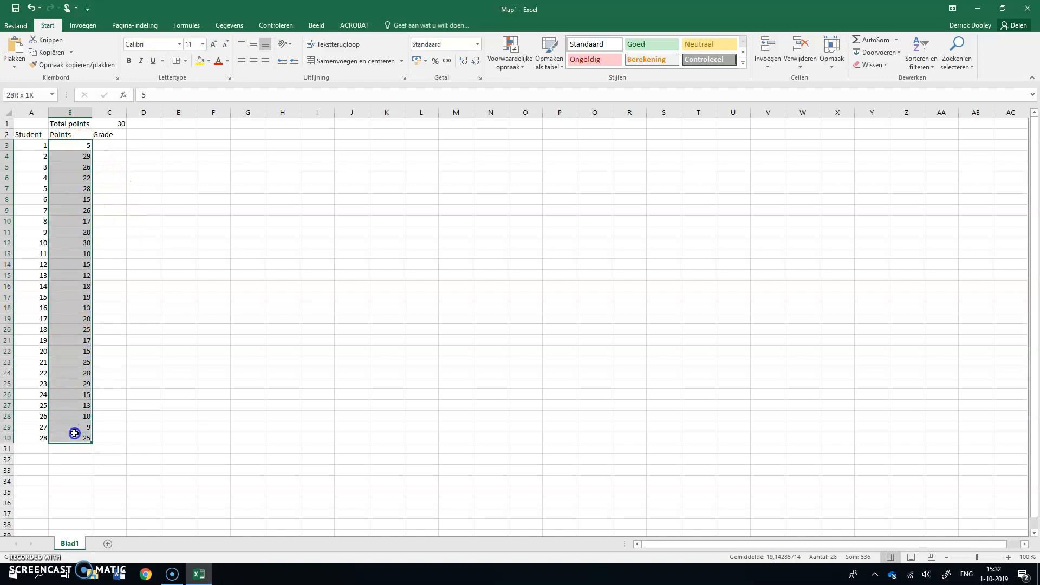
left_click(186, 386)
left_click(42, 149)
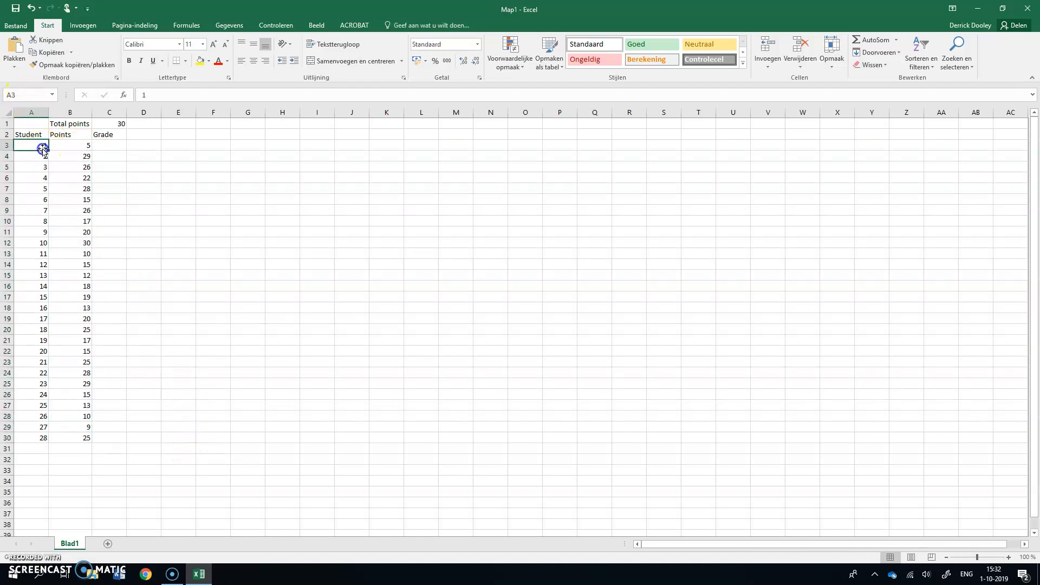
left_click(69, 153)
left_click(72, 141)
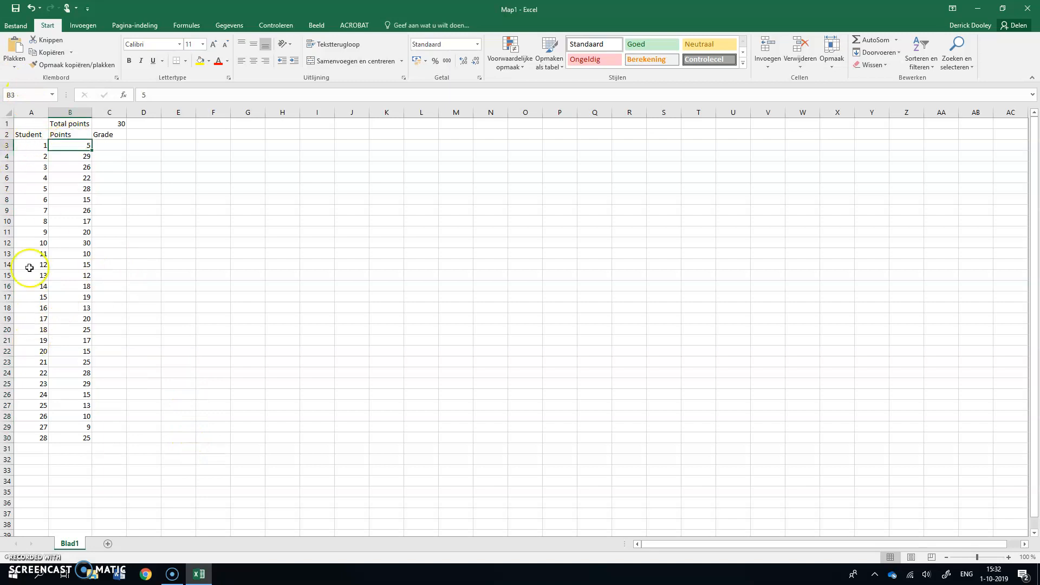
left_click(34, 245)
left_click(73, 246)
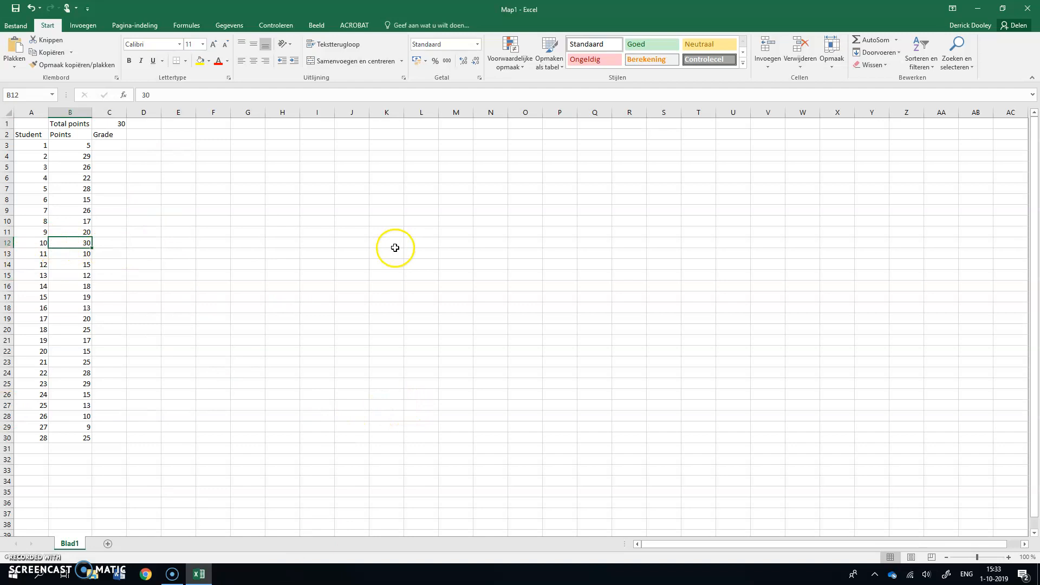
Enter the grade formula =1+9/$C$1*B3 in C3 for the first student
left_click(117, 148)
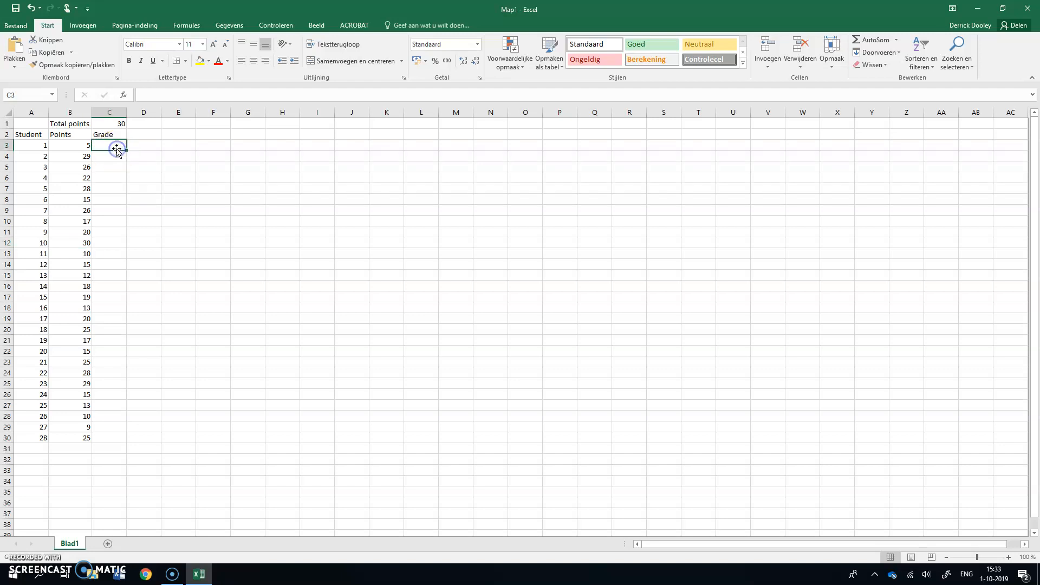
left_click(164, 94)
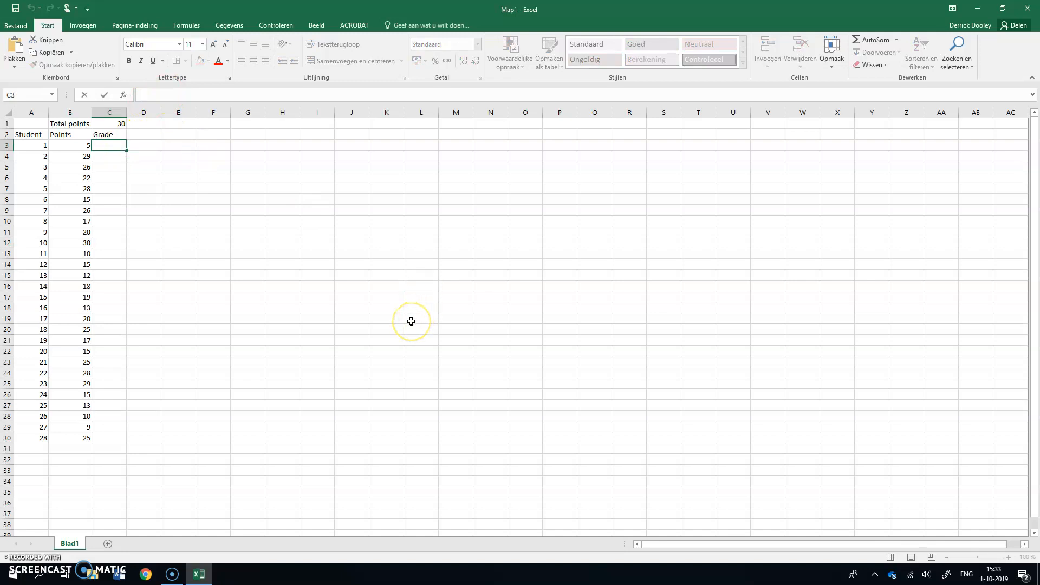
type("=")
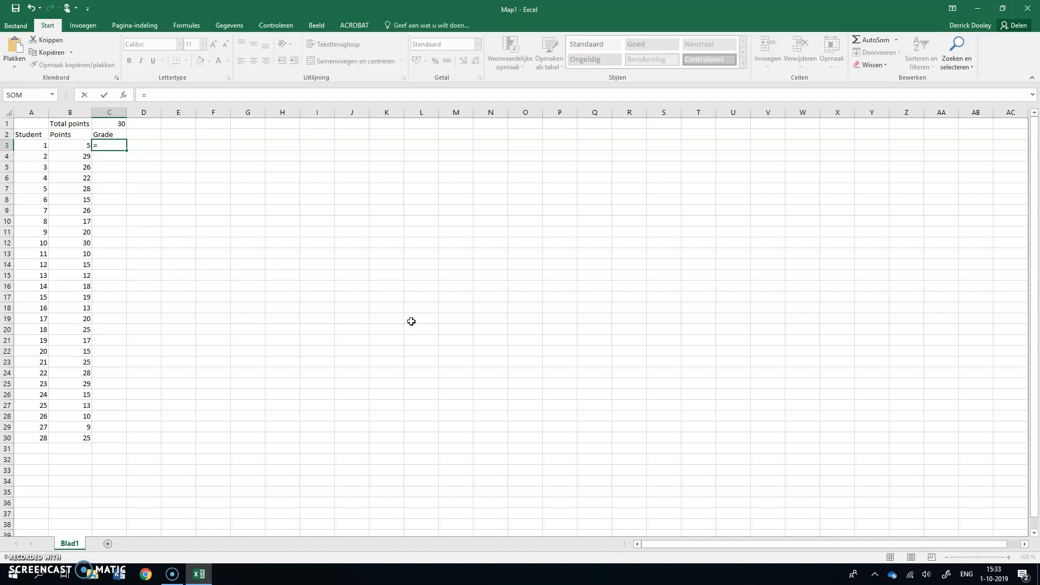
type("1+9/")
left_click(120, 125)
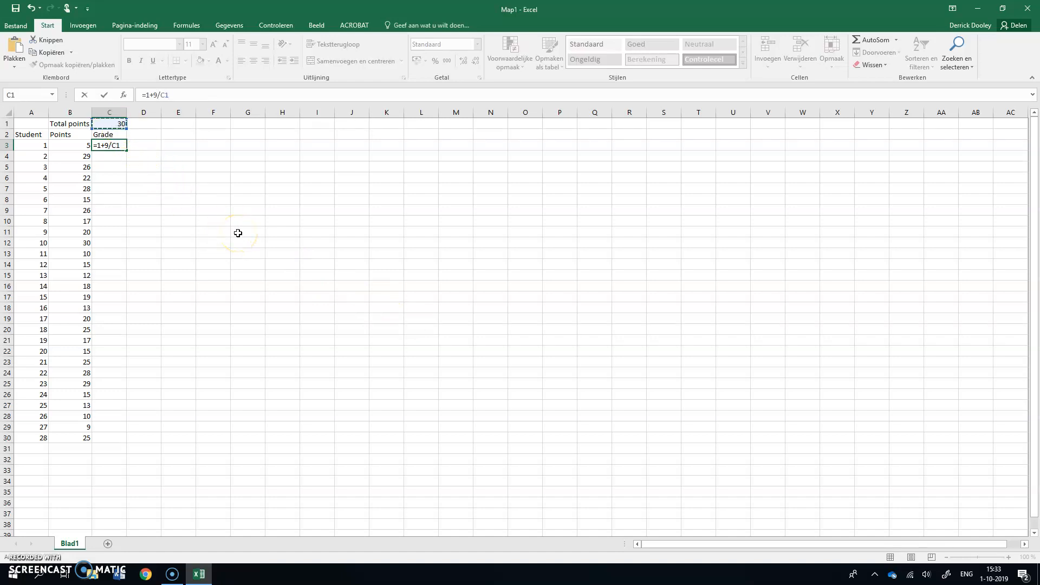
key("BackSpace")
key("BackSpace")
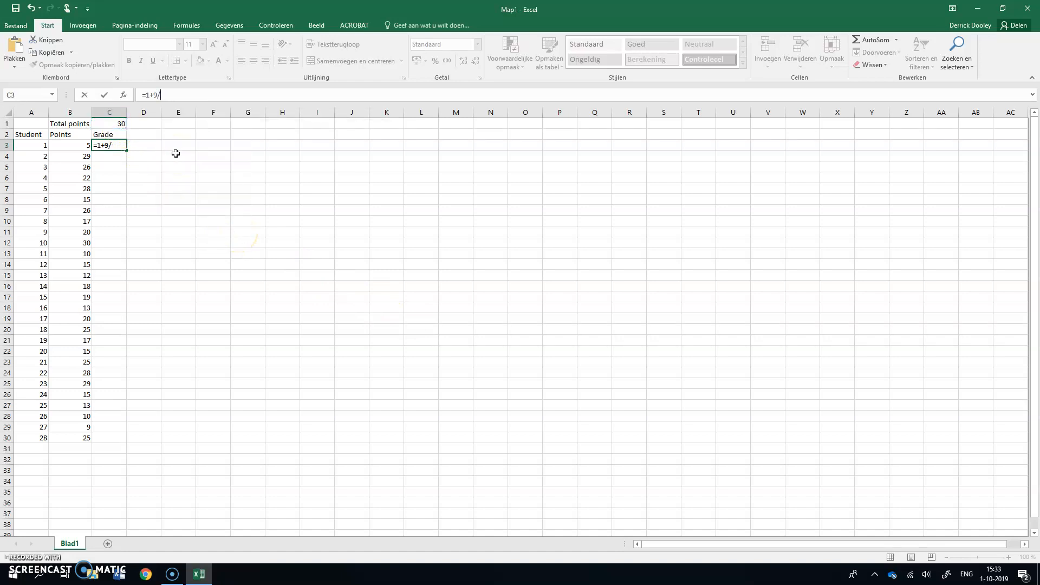
type("$C$1*B3")
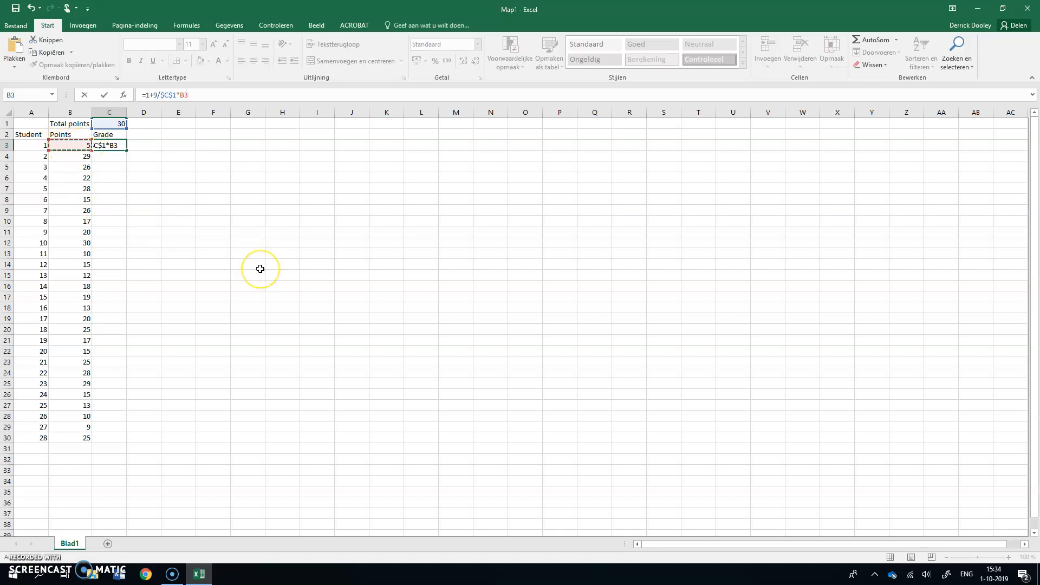
key("Return")
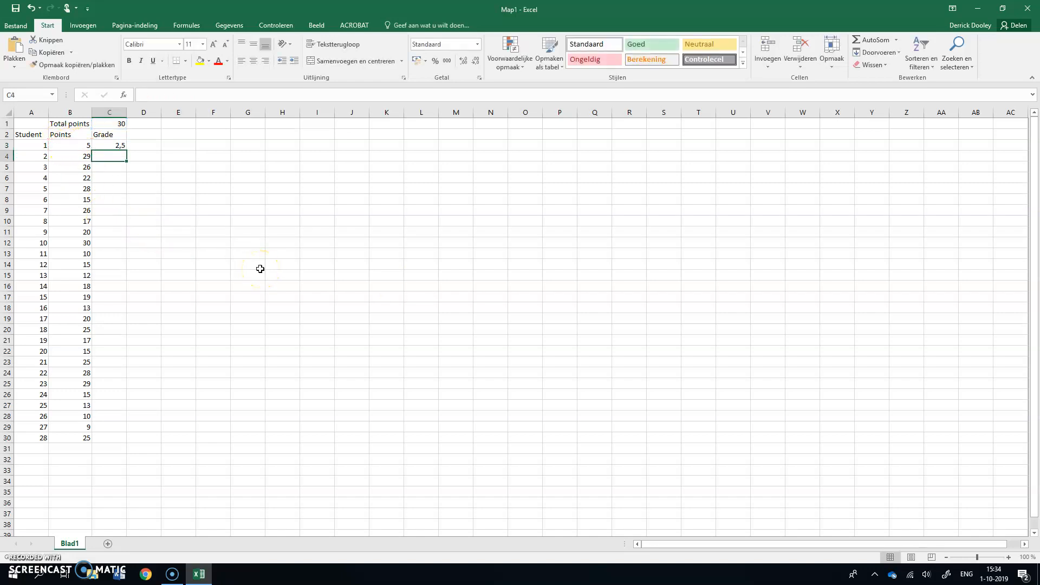
Copy the grade formula from C3 to C4 for the second student
left_click(113, 144)
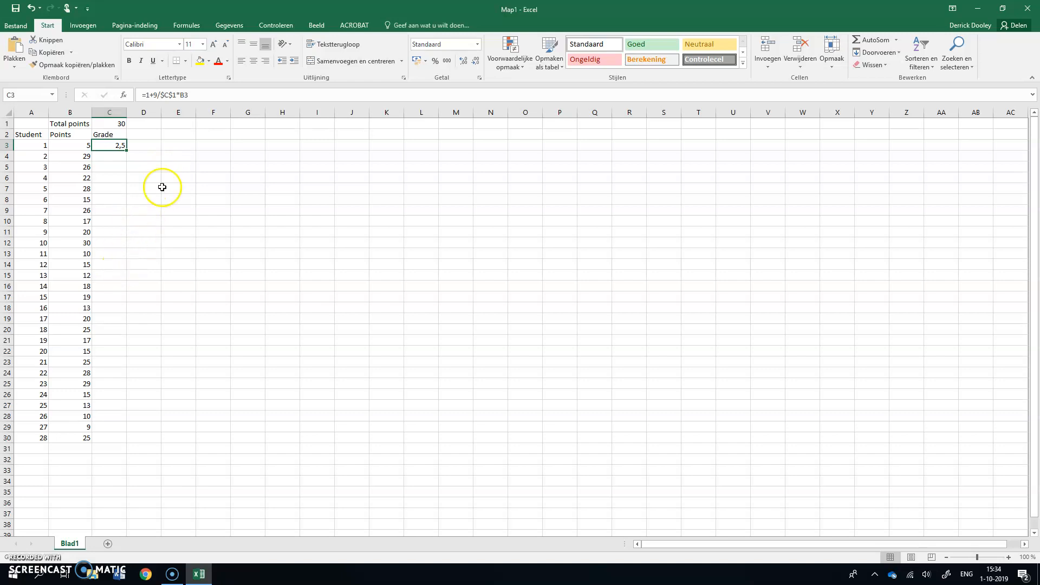
right_click(113, 146)
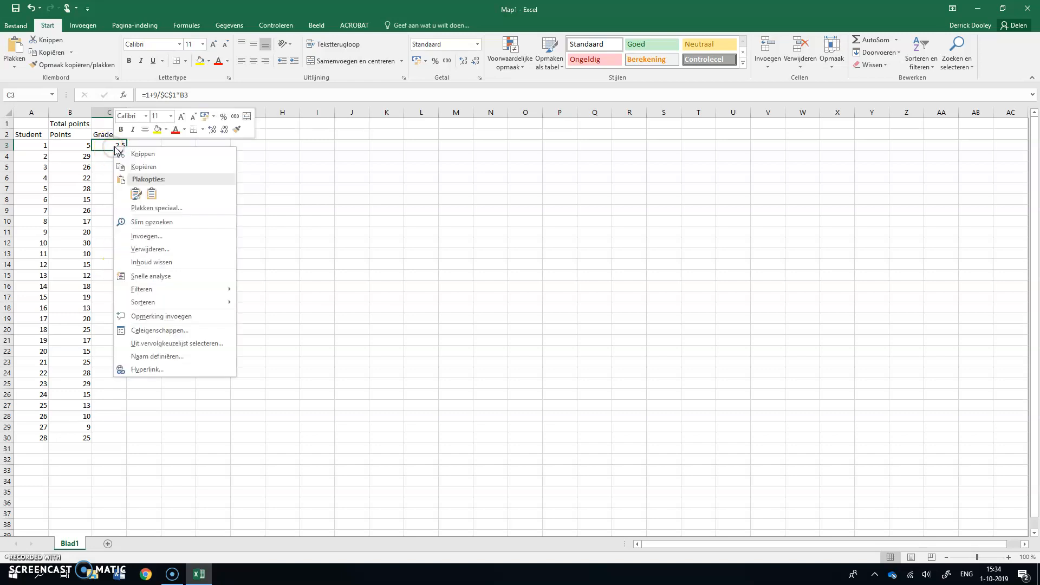
left_click(148, 166)
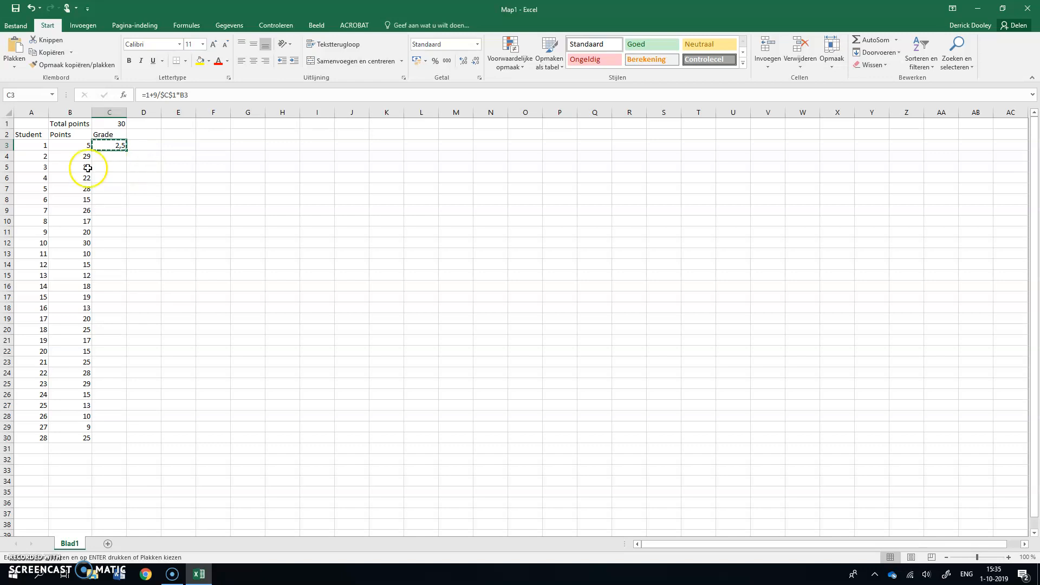
left_click(110, 156)
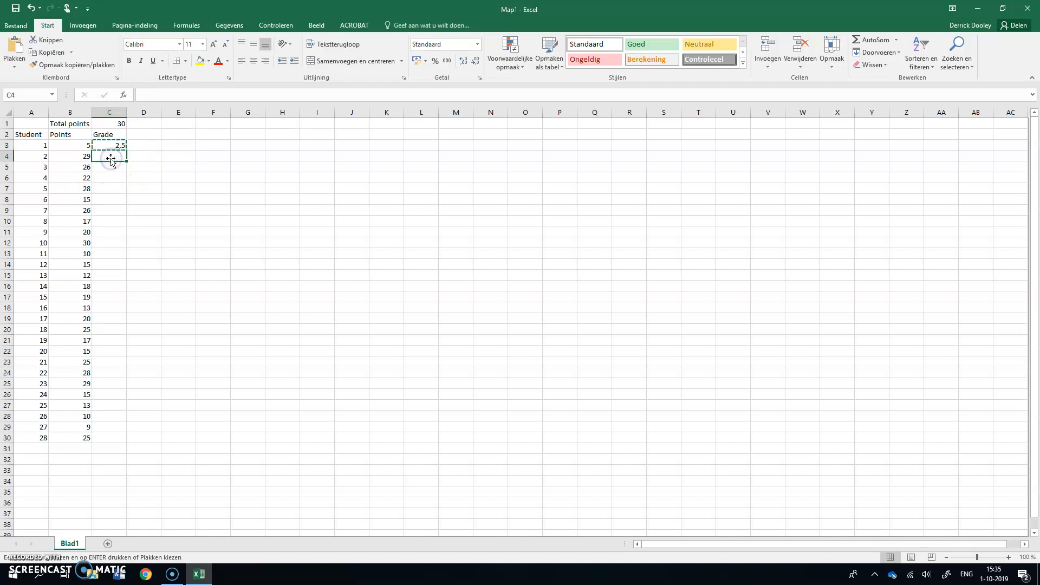
right_click(113, 156)
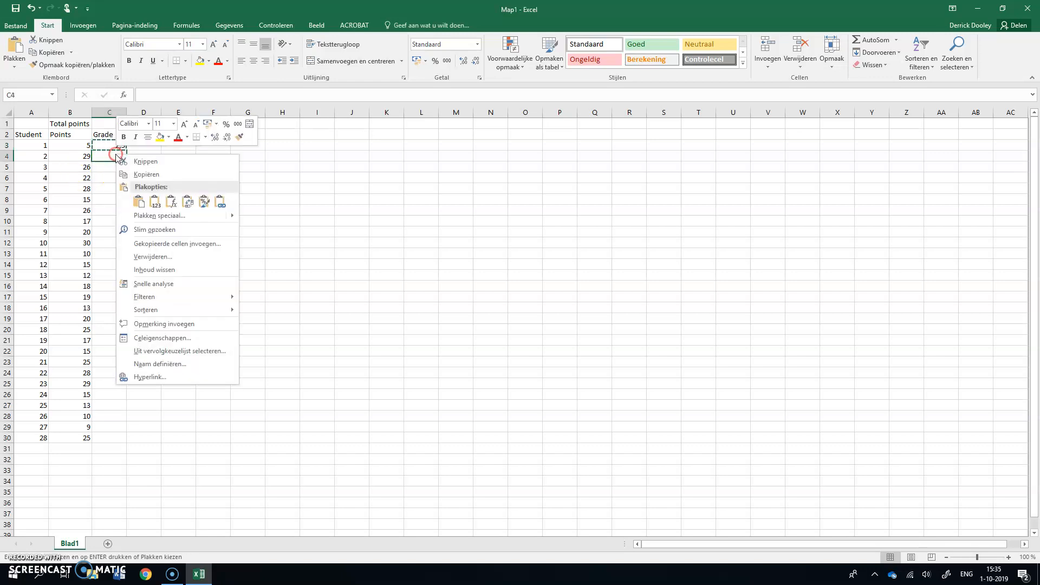
left_click(378, 204)
left_click(117, 157)
key("ctrl+v")
left_click(213, 200)
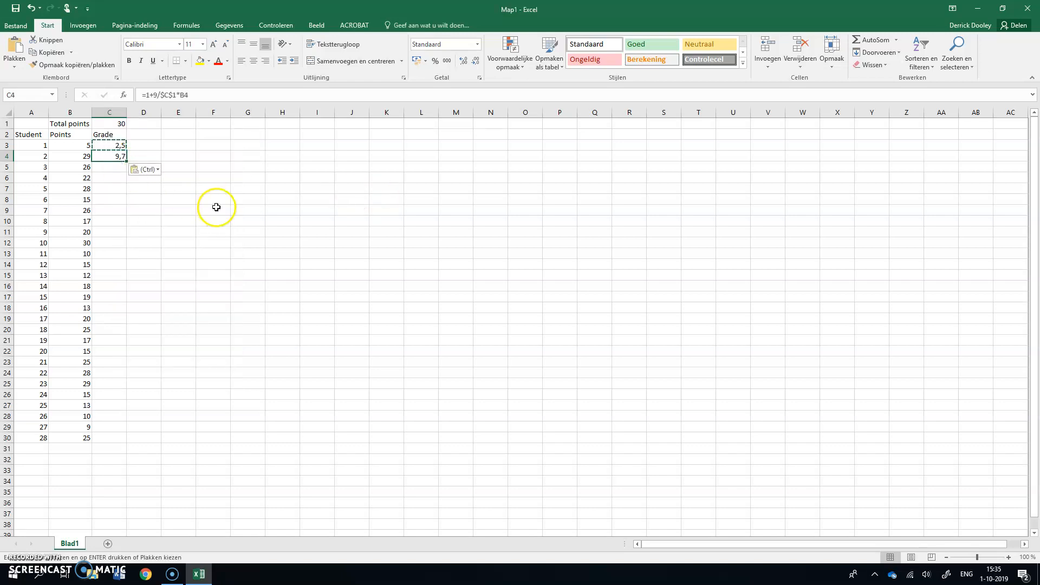
Inspect the copied grade formula in C4 and copy it to C5 for the third student
left_click(109, 157)
left_click_drag(202, 95, 132, 109)
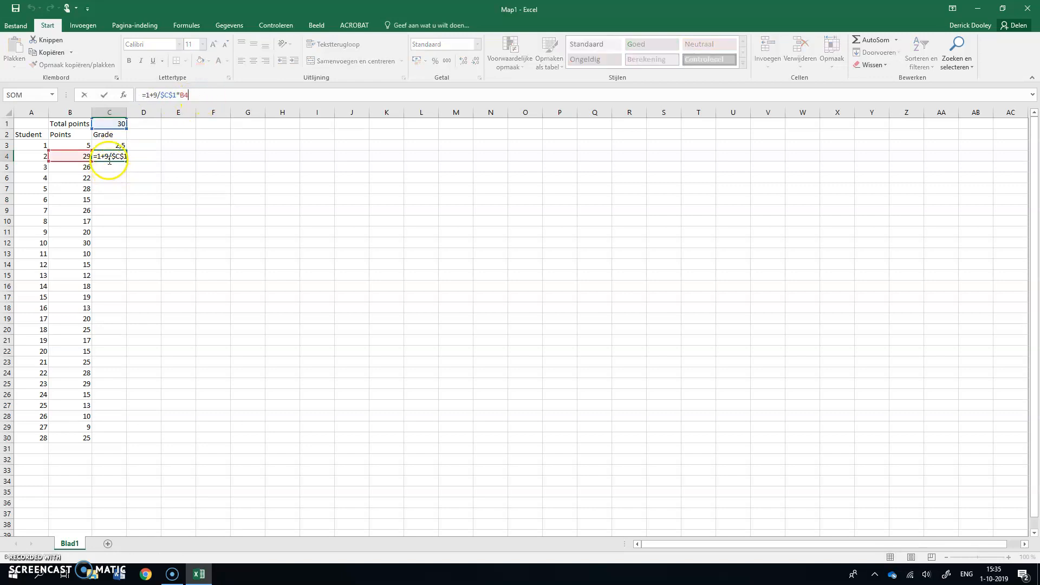
left_click(133, 185)
left_click(115, 159)
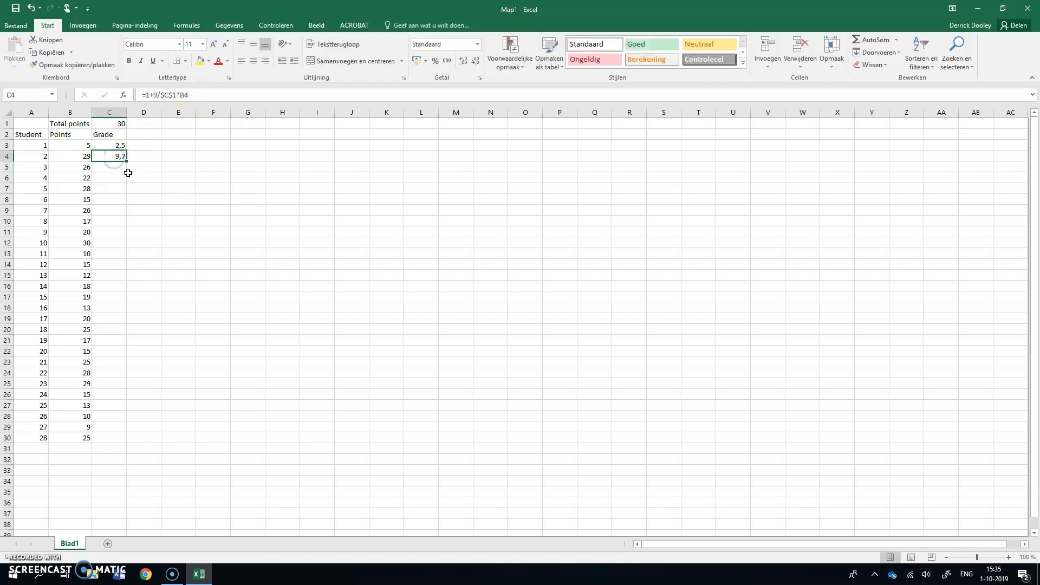
key("ctrl+c")
left_click(114, 167)
key("ctrl+v")
left_click(349, 219)
Fill the grade formulas in C3:C5 down to C30 for all students
left_click_drag(123, 146, 117, 167)
left_click(204, 162)
left_click(114, 167)
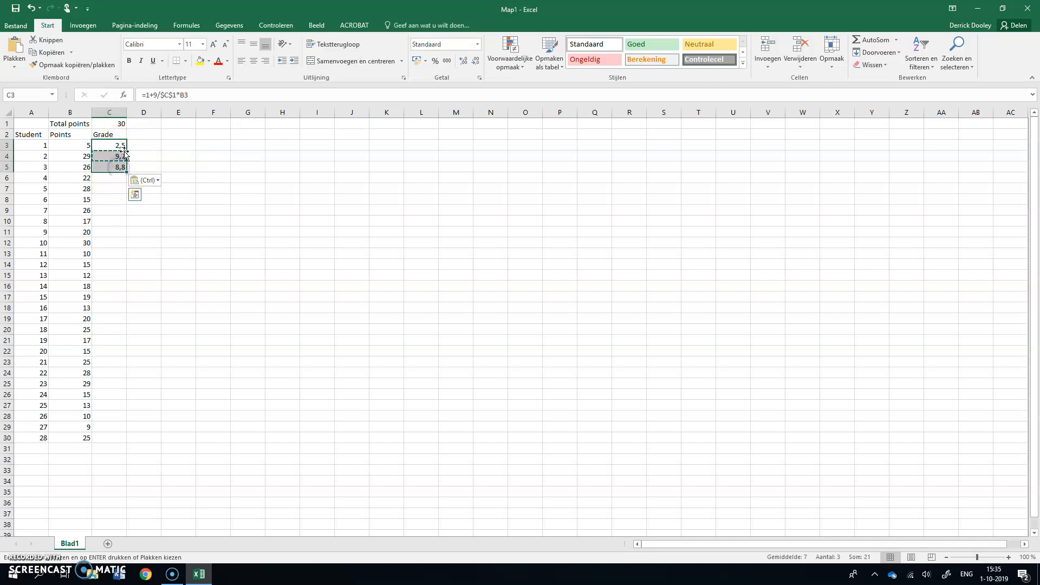
left_click_drag(123, 172, 102, 442)
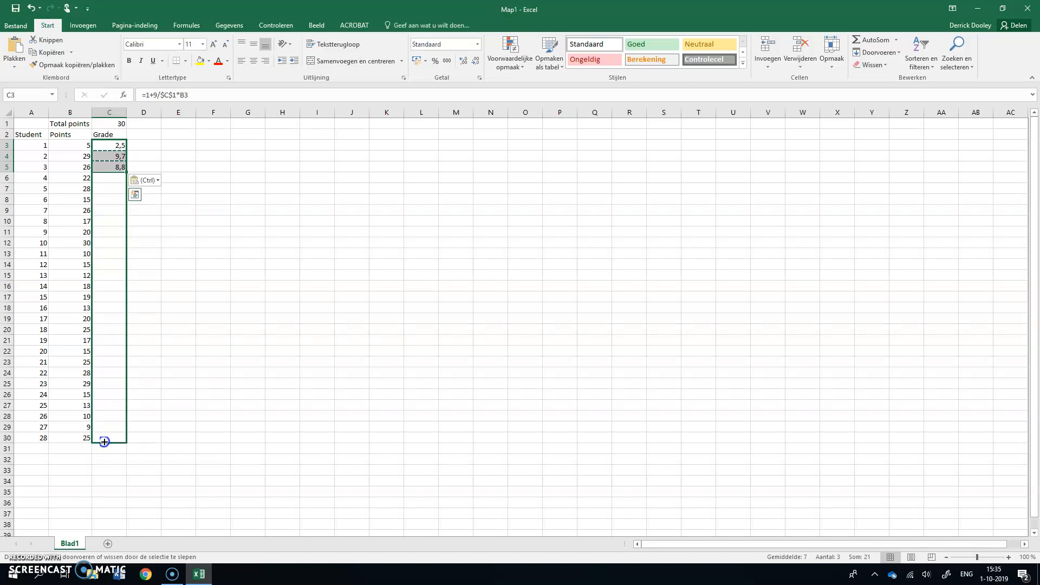
left_click_drag(104, 441, 104, 441)
Go through the Grade column from C3 to C20 to examine the formula in each row
left_click(121, 143)
key("Down")
key("Down")
key("Down")
key("Down")
key("Down")
key("Down")
key("Down")
key("Down")
key("Down")
key("Down")
key("Down")
key("Down")
key("Down")
key("Down")
key("Down")
key("Down")
key("Down")
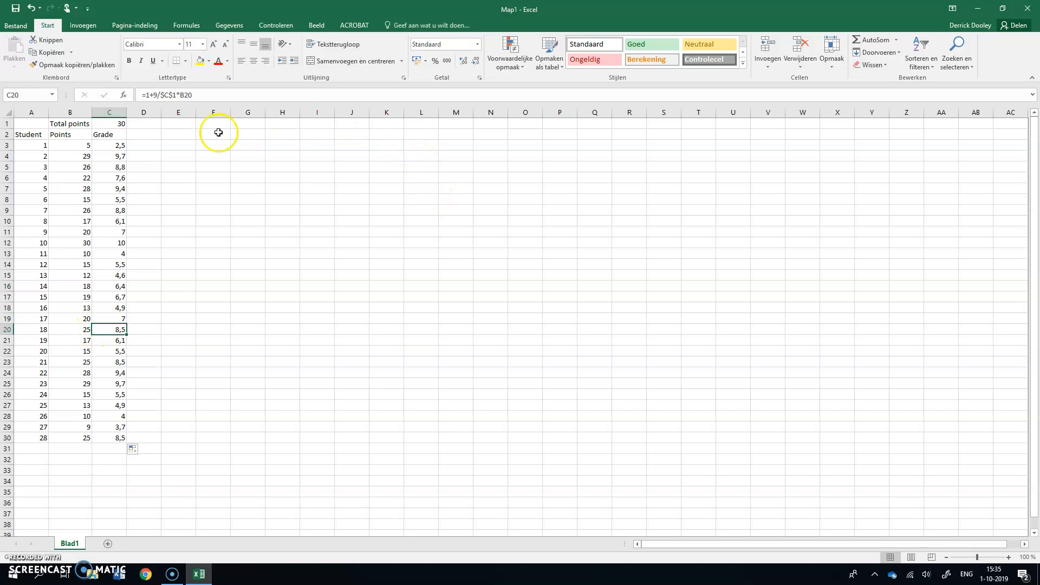
Examine the grade formulas in C20, C22 and C3, comparing the fixed $C$1 reference with the relative points reference
left_click_drag(176, 96, 142, 96)
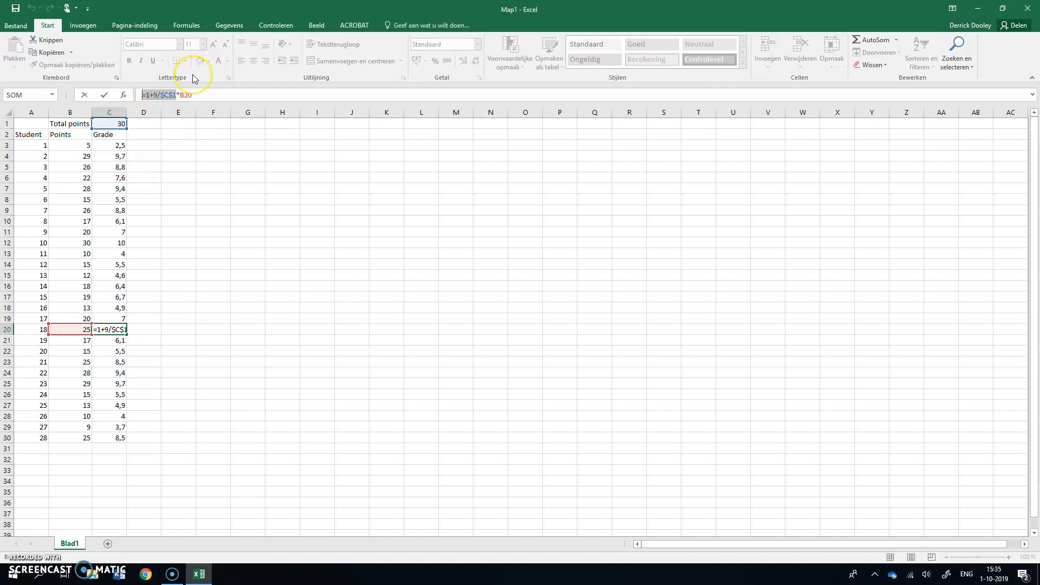
key("Return")
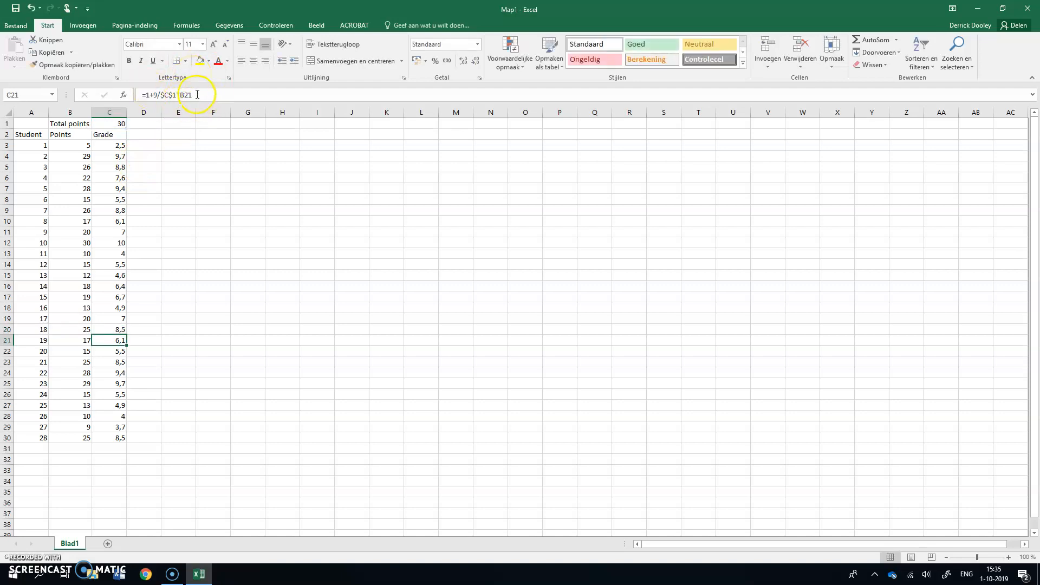
key("Return")
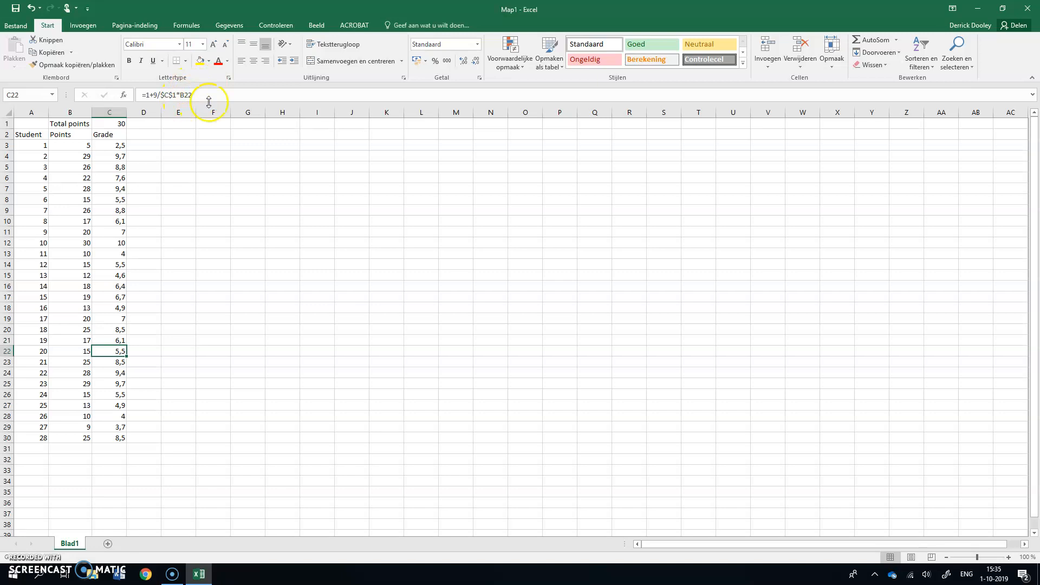
left_click(163, 96)
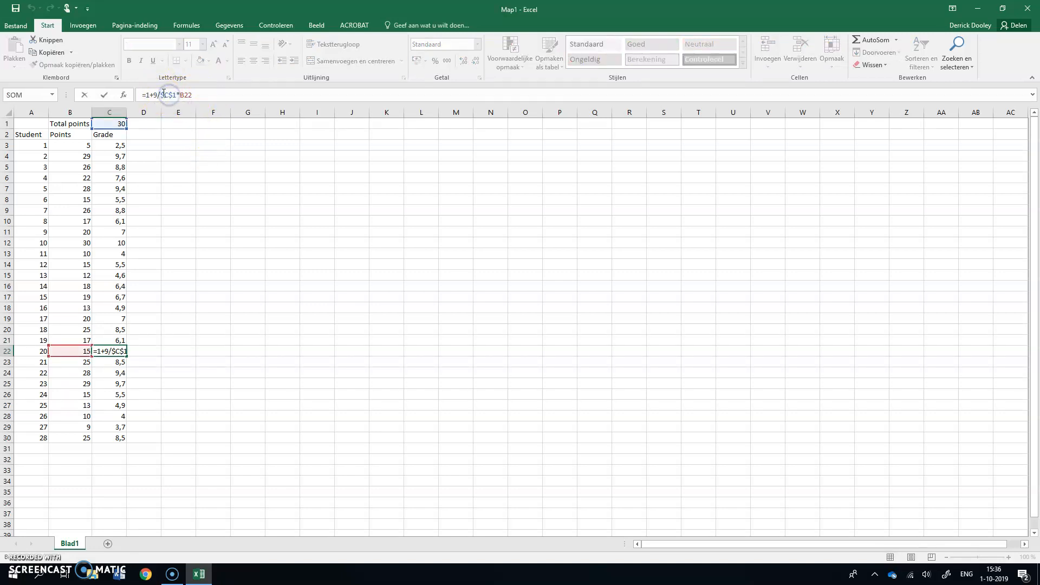
left_click_drag(161, 95, 179, 96)
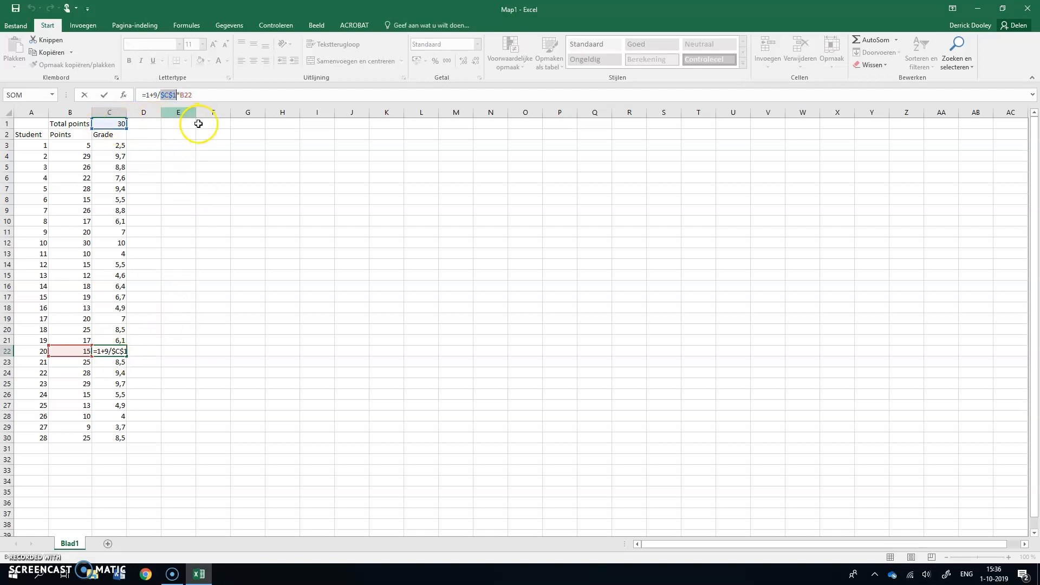
left_click_drag(180, 95, 200, 94)
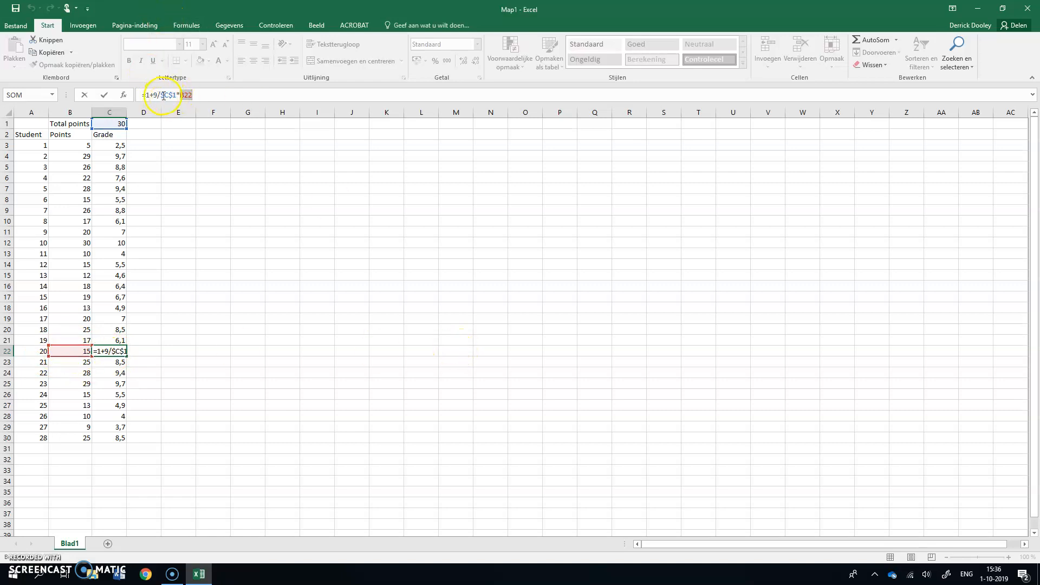
left_click_drag(161, 96, 176, 95)
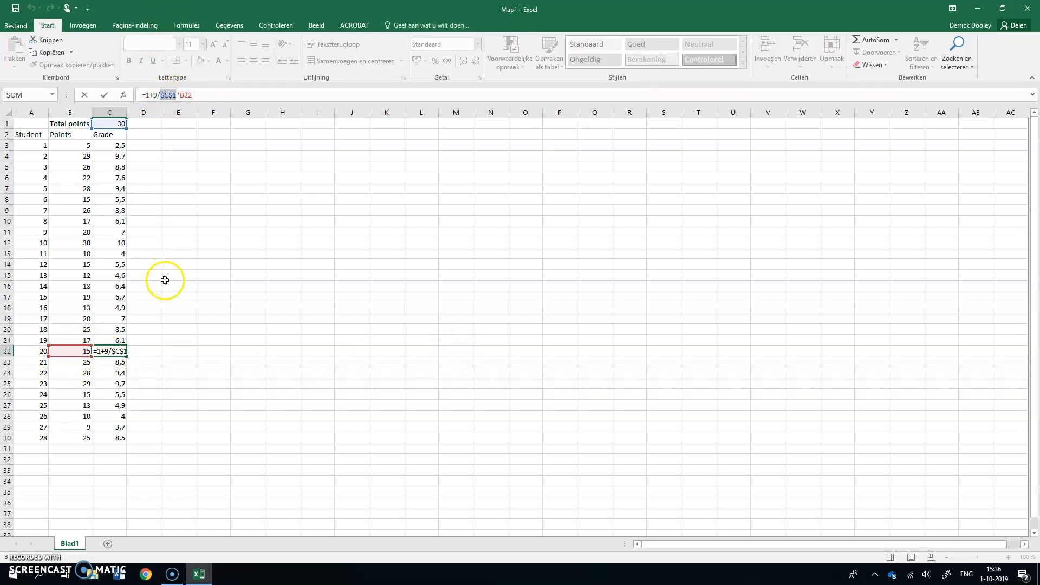
key("Return")
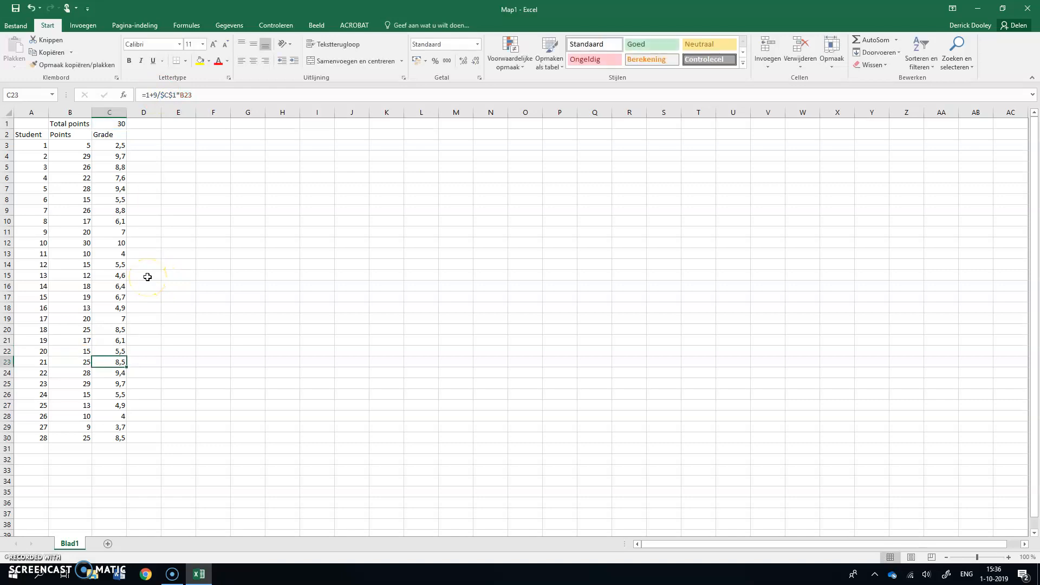
left_click(121, 143)
left_click_drag(204, 97, 132, 101)
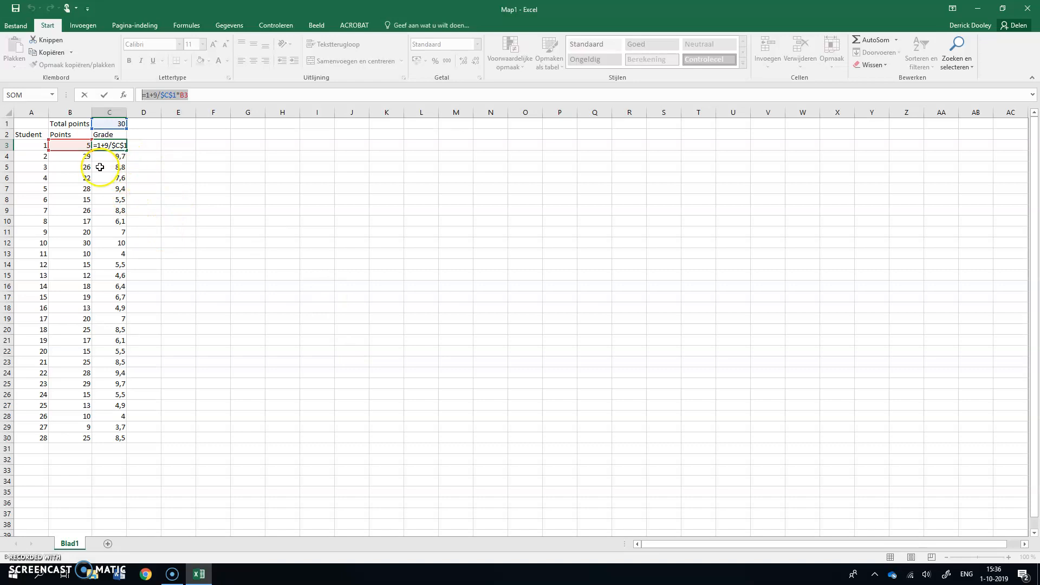
left_click(168, 164)
key("Escape")
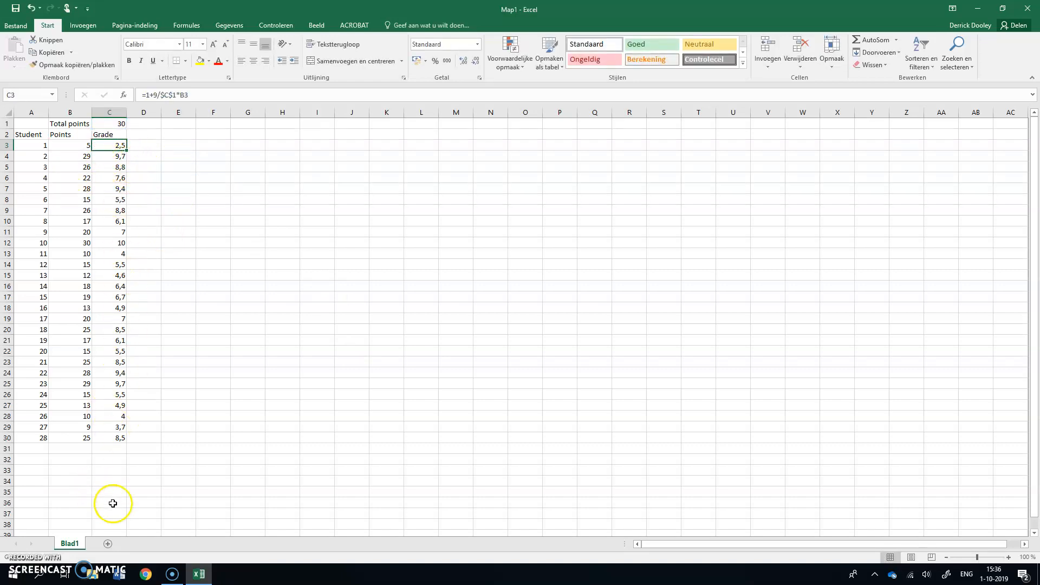
Refill the grade formula from C3 down to C30 and enter the labels Max, Min and Average in A32:A34
left_click_drag(125, 152, 108, 441)
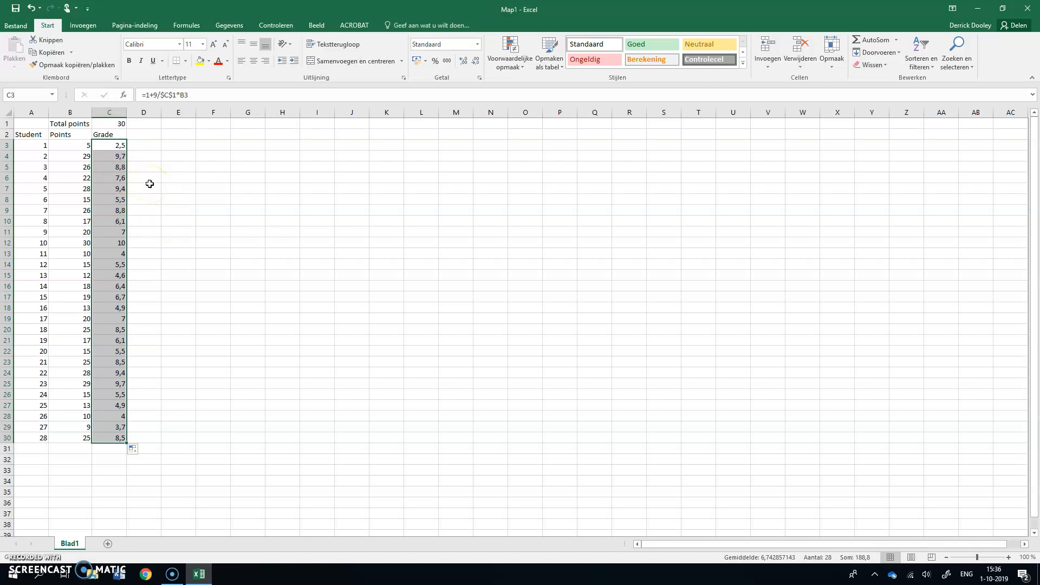
left_click(33, 460)
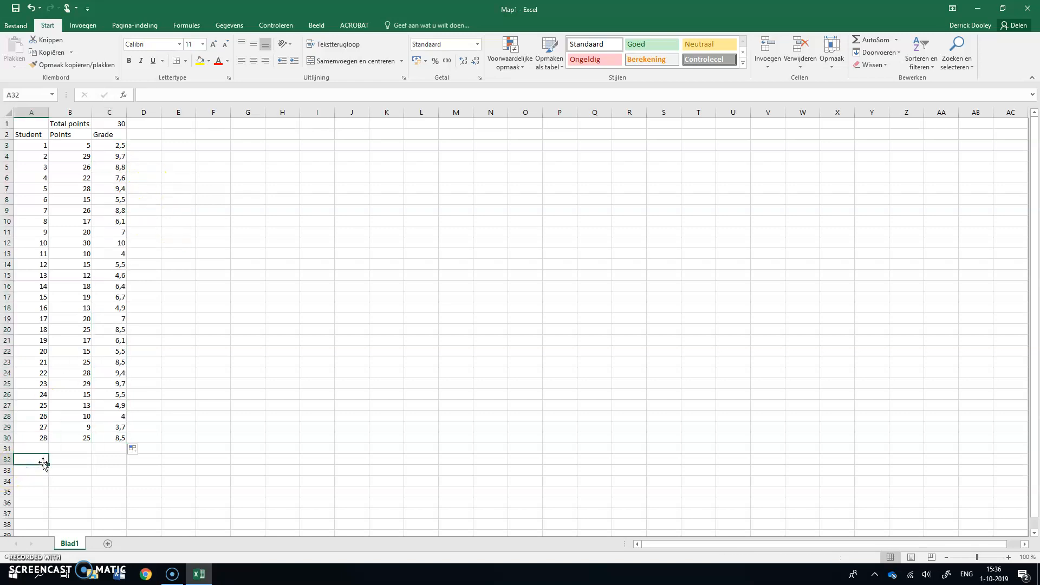
type("Max")
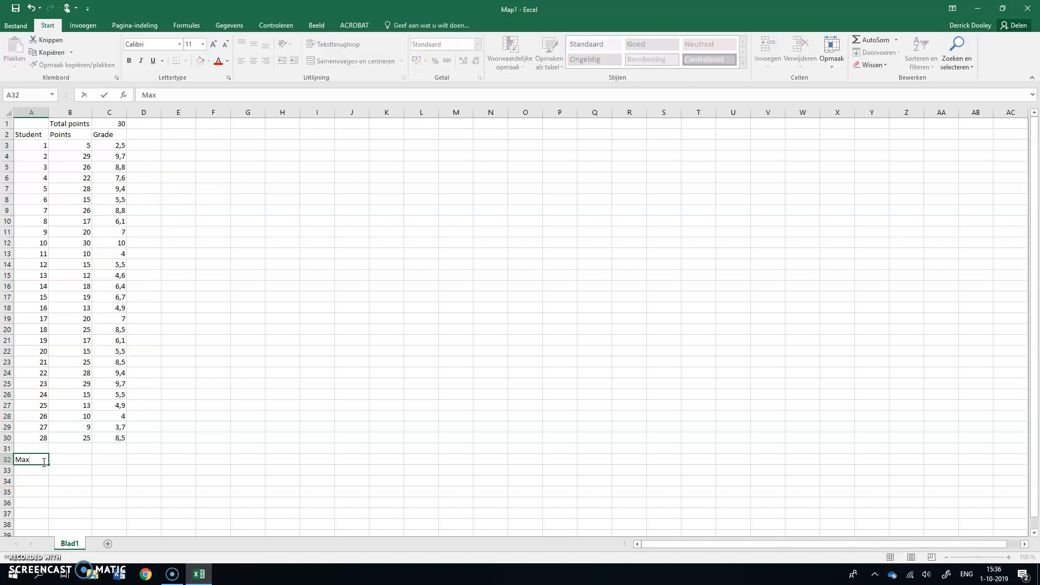
key("Return")
left_click_drag(76, 145, 58, 424)
left_click(22, 472)
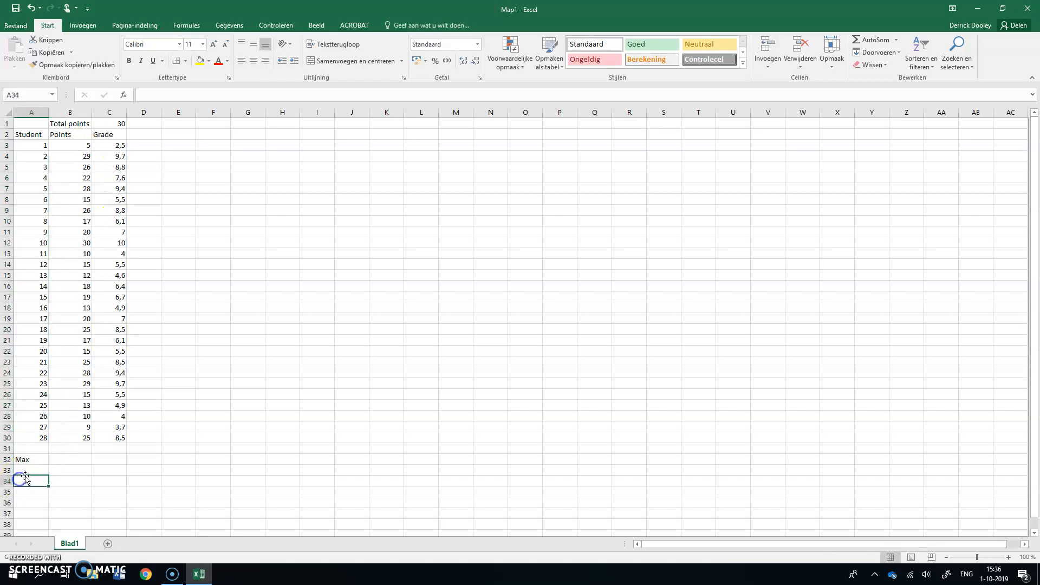
type("Min")
key("Return")
type("Average")
key("Return")
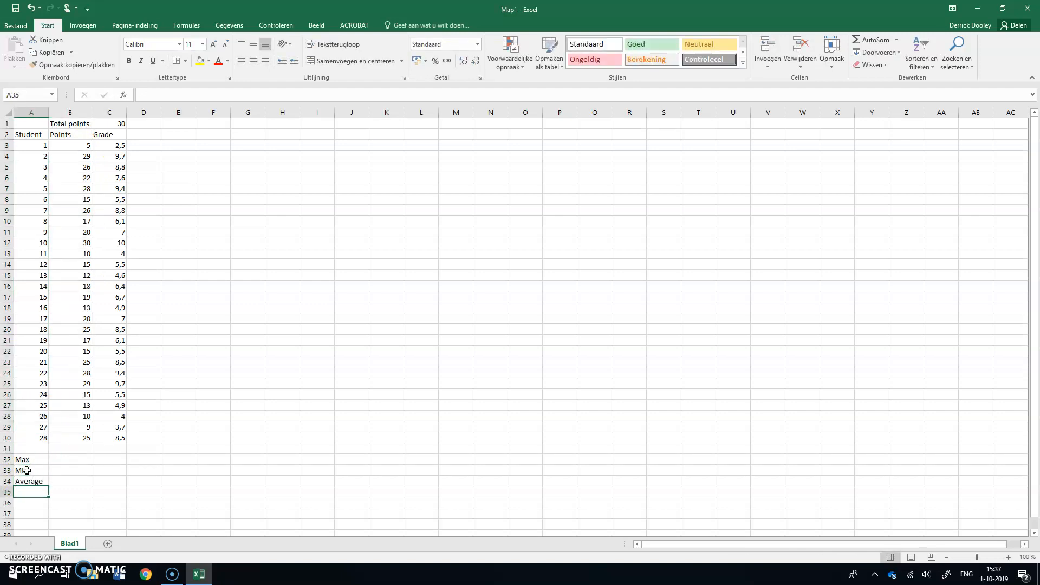
Calculate the highest points in B32 with =MAX(B3:B30) and compare it with the tenth student's points
left_click(68, 460)
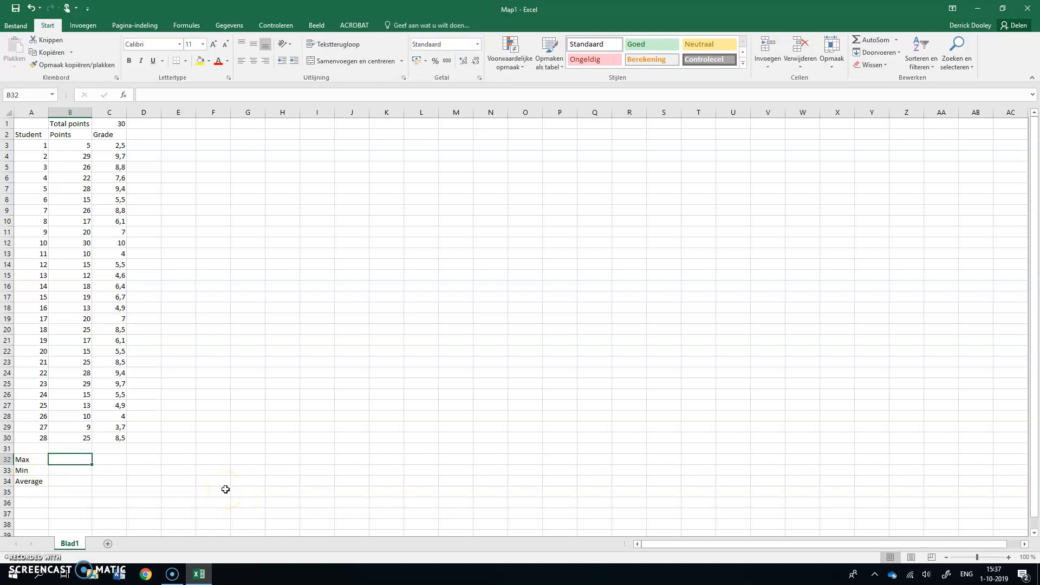
type("=")
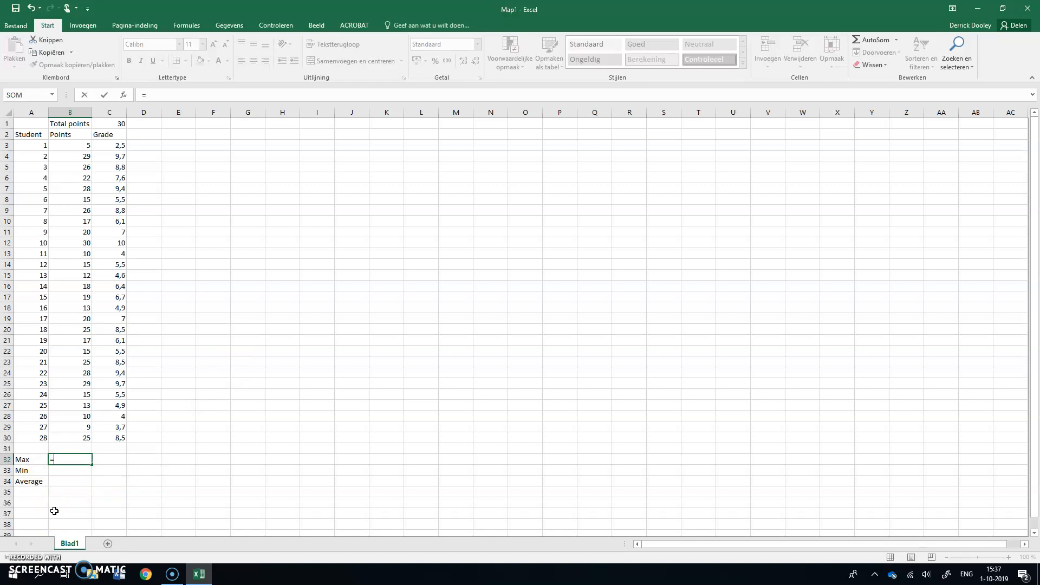
type("max")
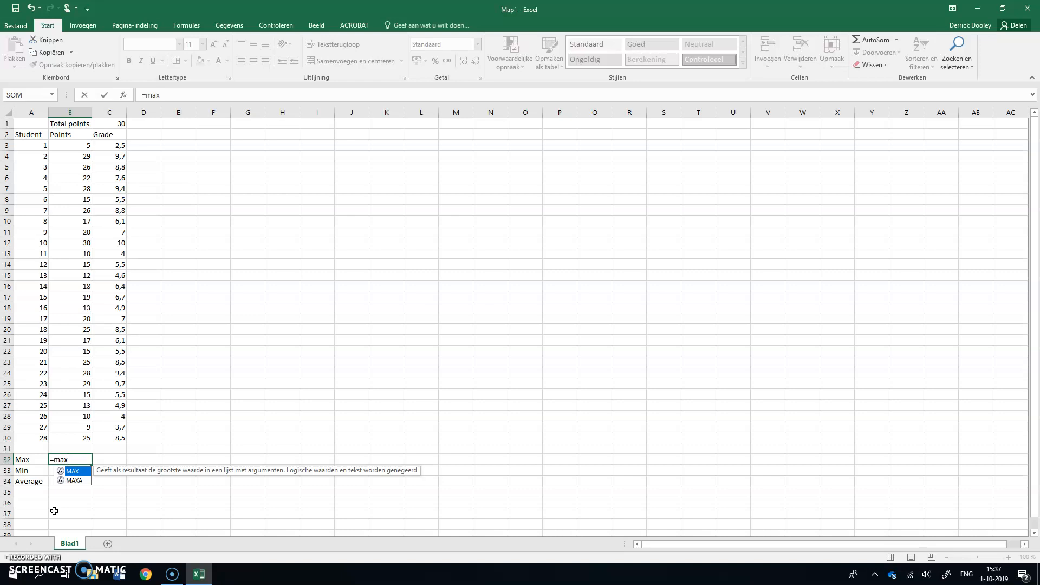
type("(")
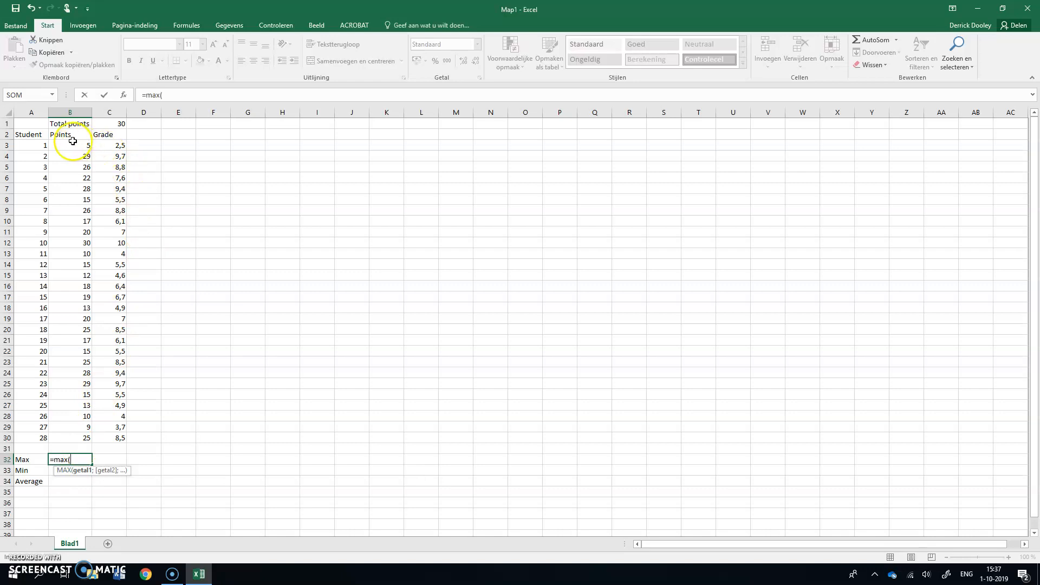
left_click_drag(70, 145, 62, 439)
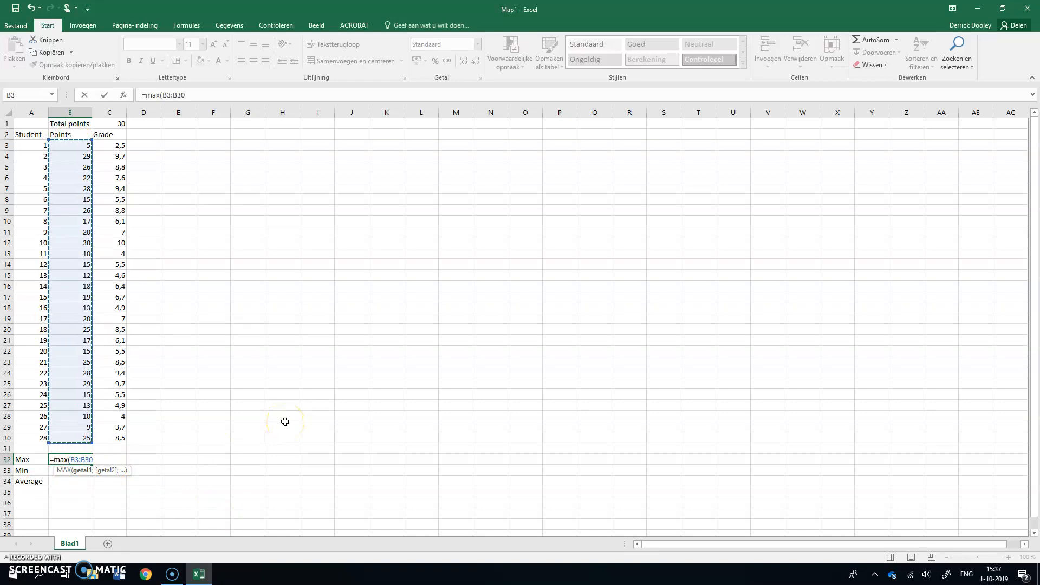
type(")")
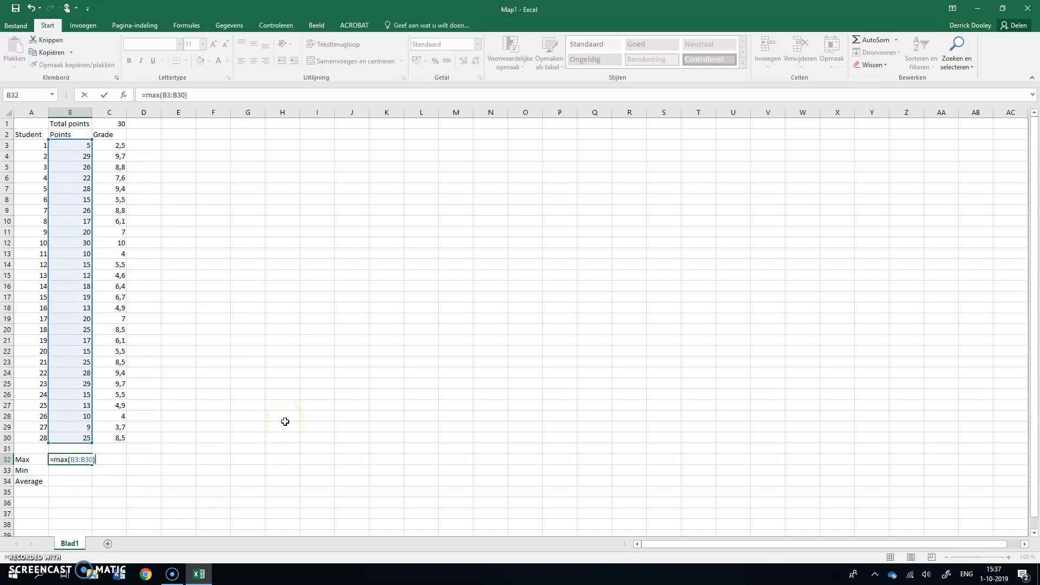
key("Return")
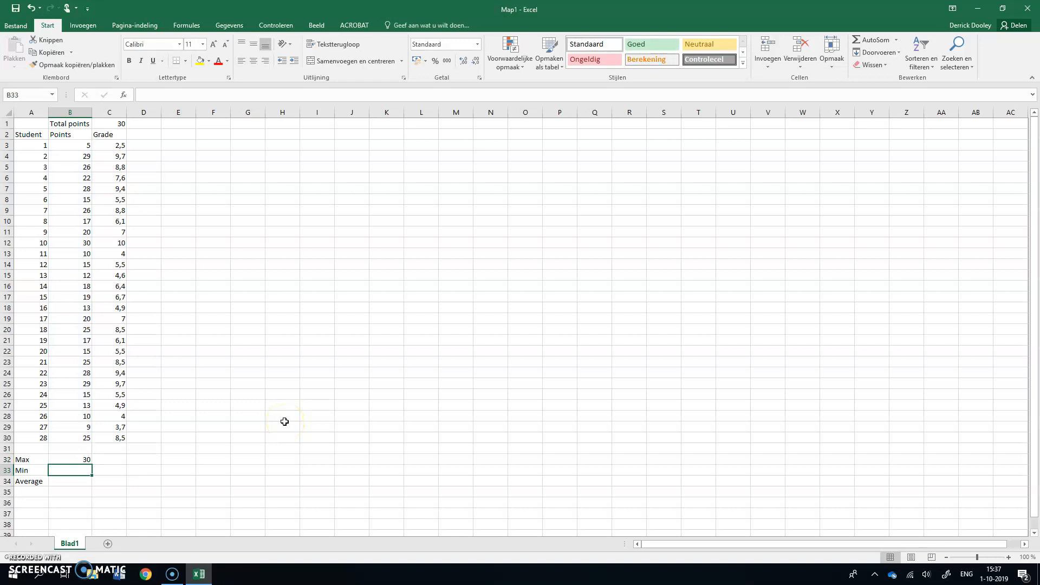
left_click(73, 460)
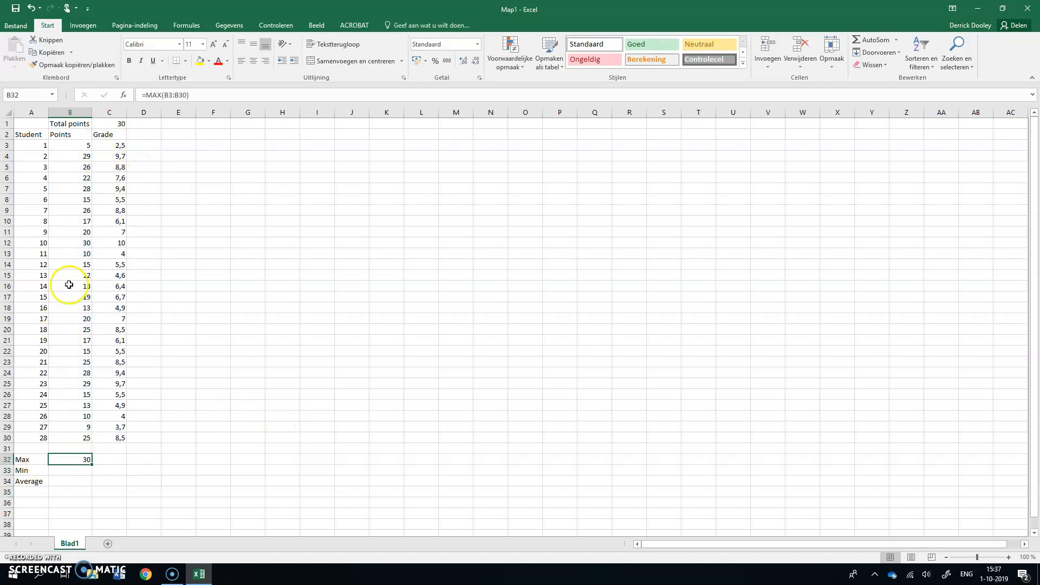
left_click(87, 243)
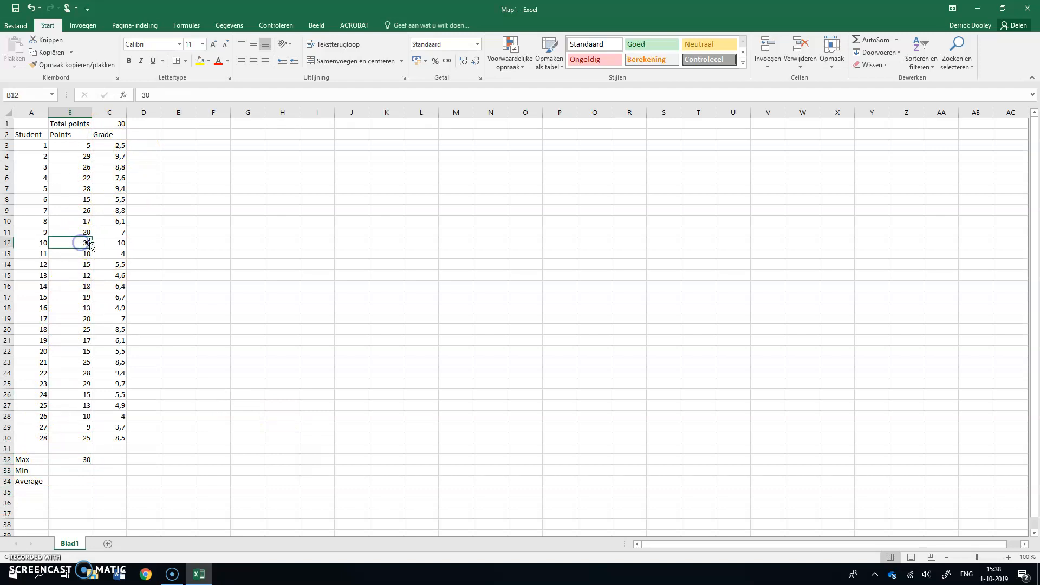
Calculate the lowest points in B33 with the formula =MIN(B3:B30)
left_click(78, 471)
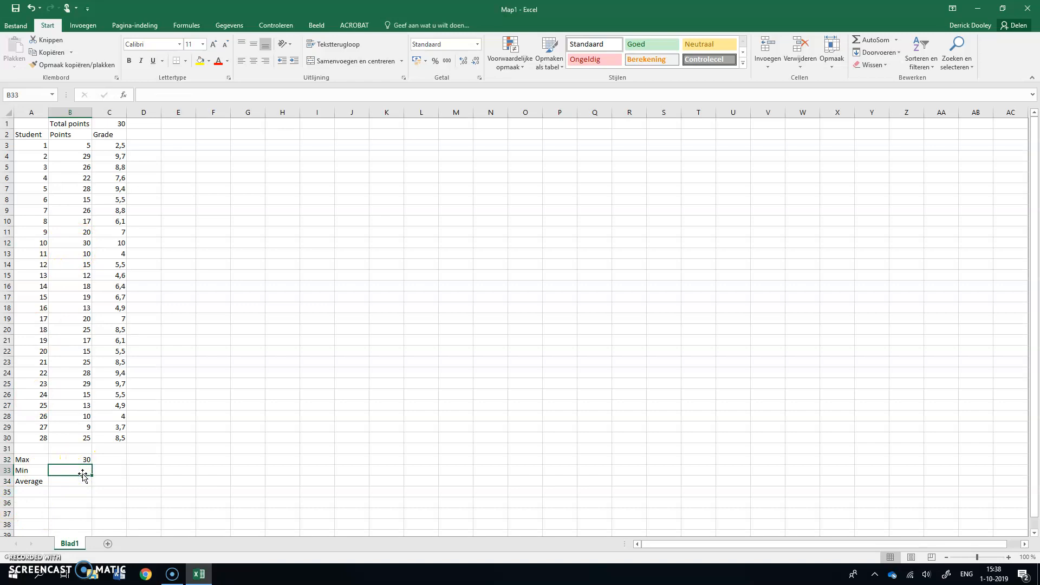
type("=")
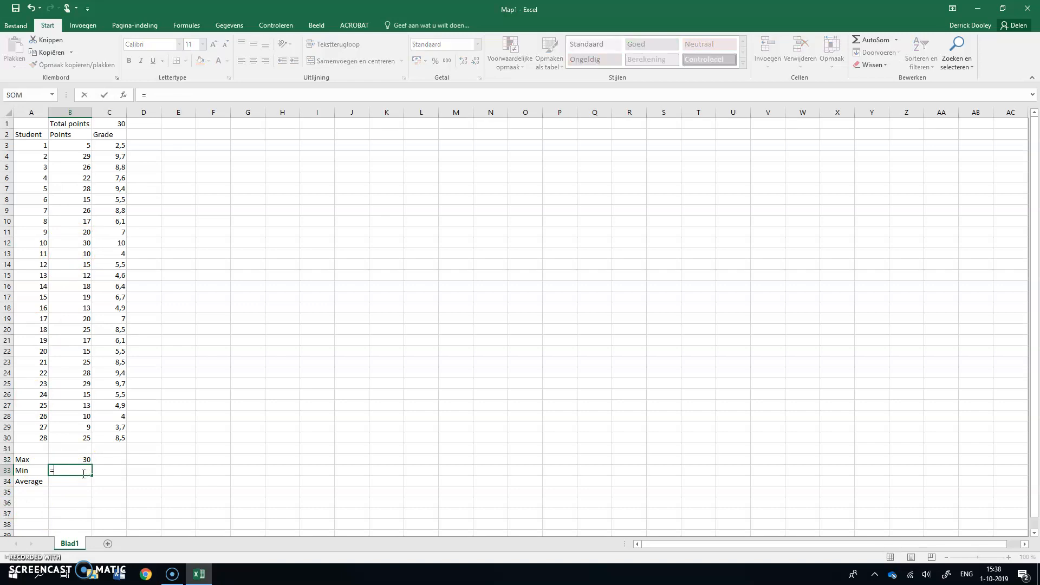
type("min(")
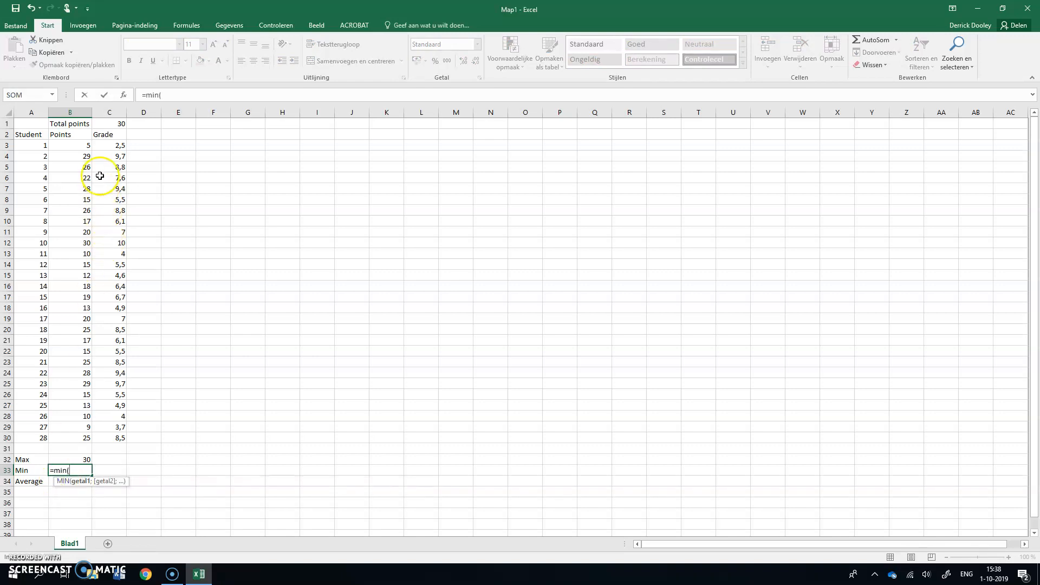
left_click_drag(85, 146, 73, 436)
type(")")
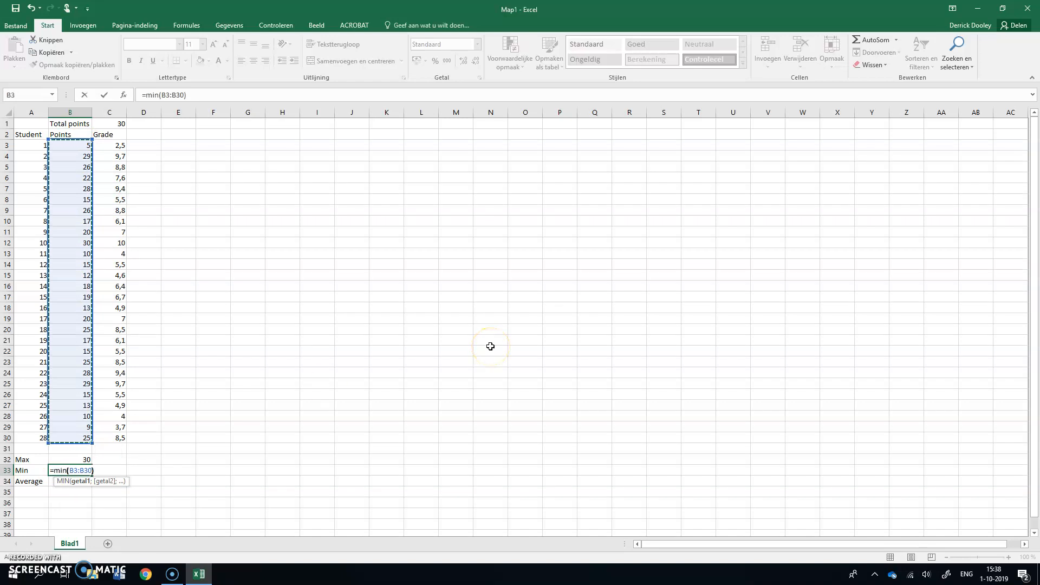
key("Return")
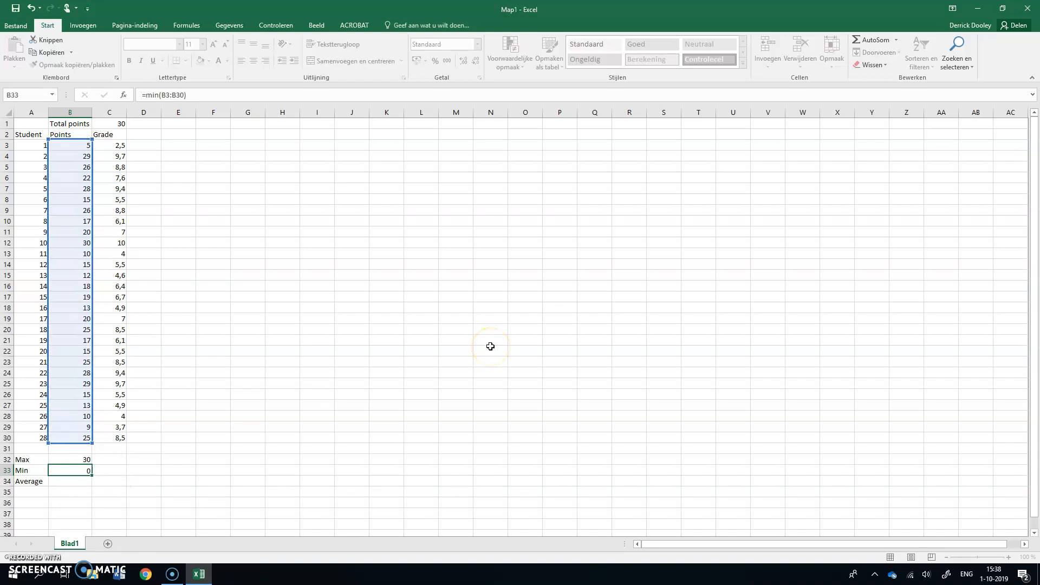
Examine the minimum formula in B33 alongside the first student's points in B3 and grade formula in C3
left_click(73, 472)
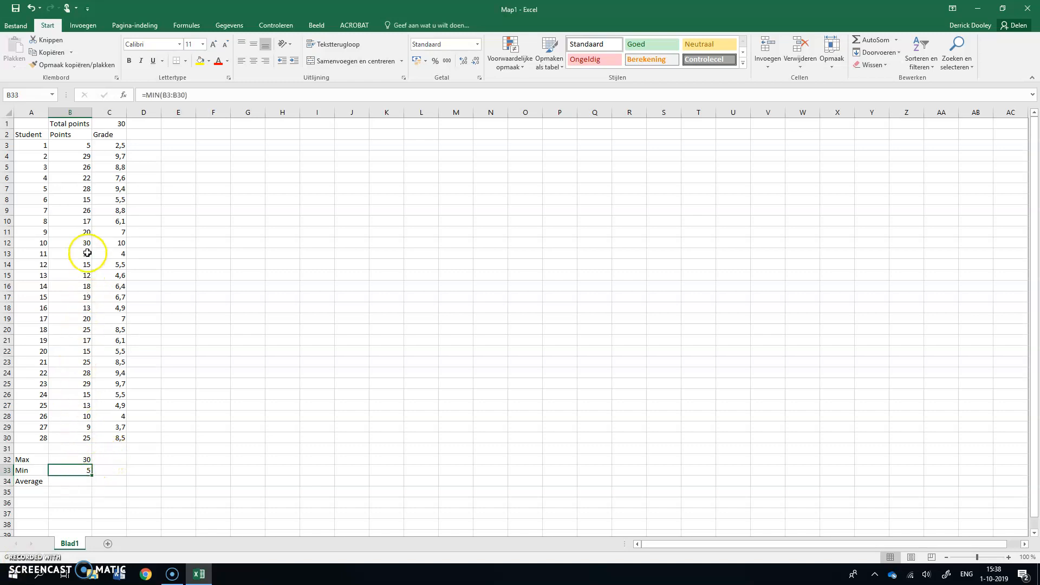
left_click(74, 151)
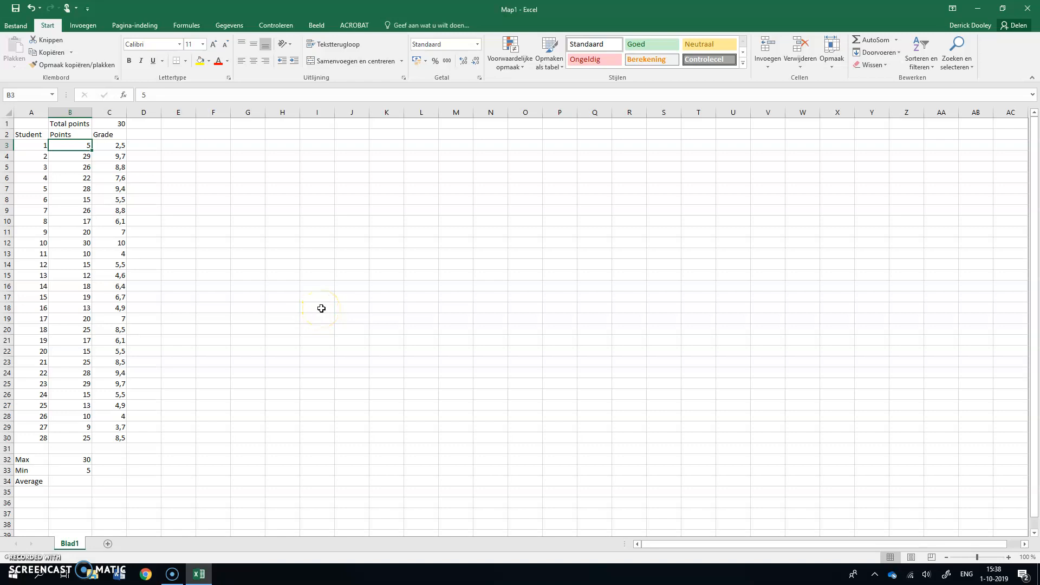
left_click(107, 145)
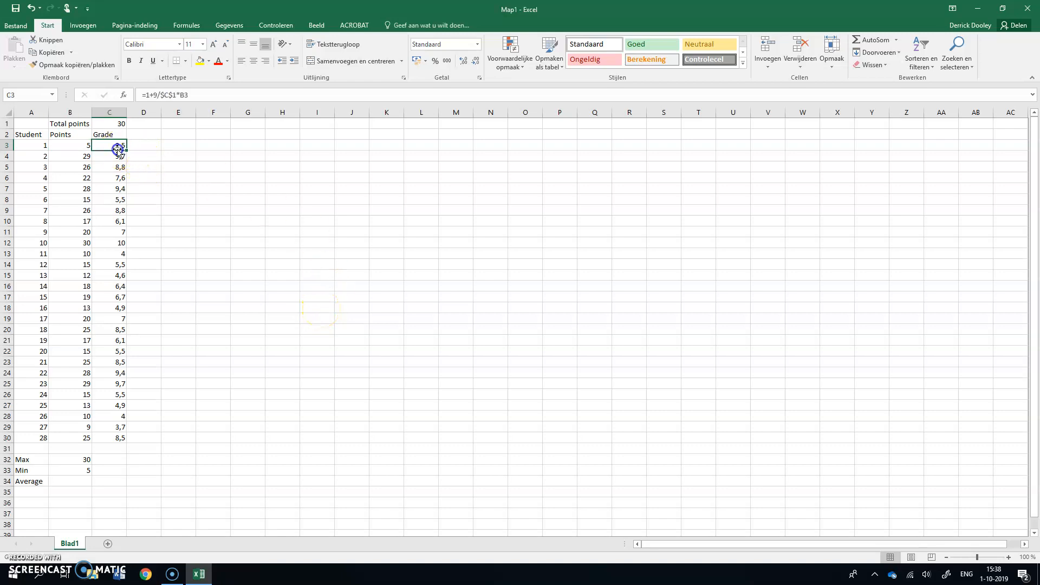
left_click_drag(197, 99, 140, 96)
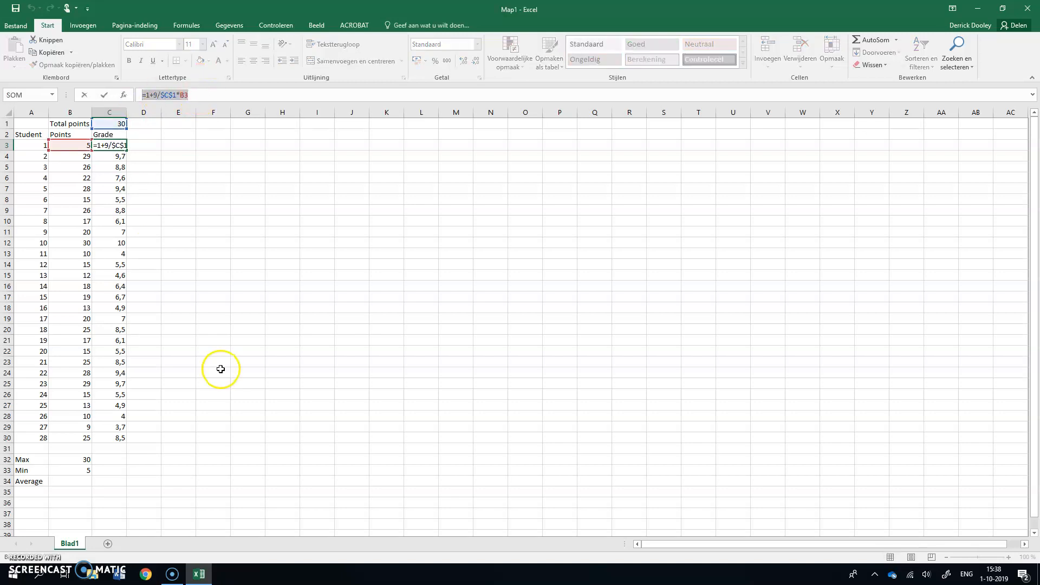
key("Return")
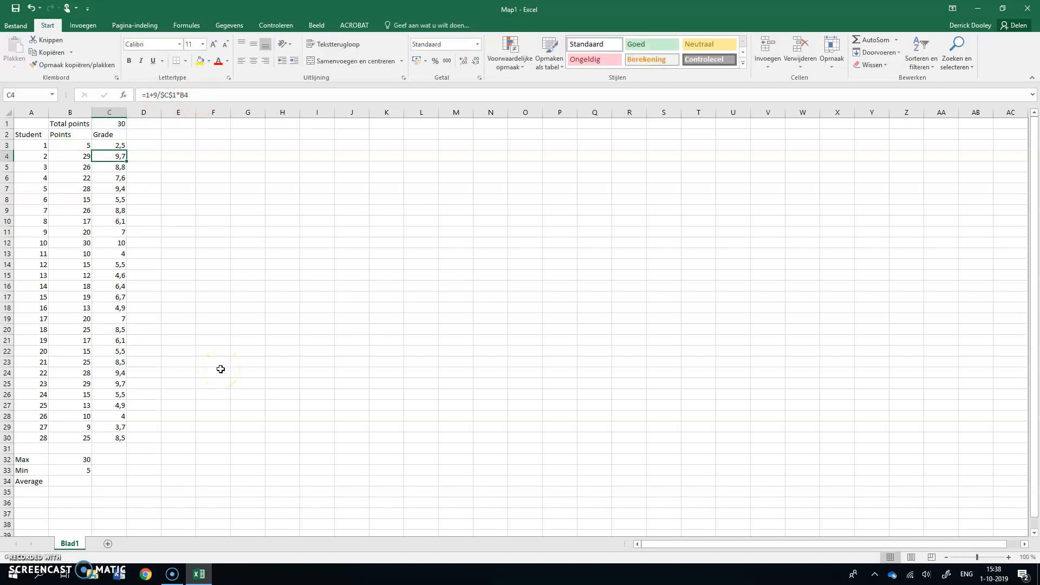
left_click(80, 470)
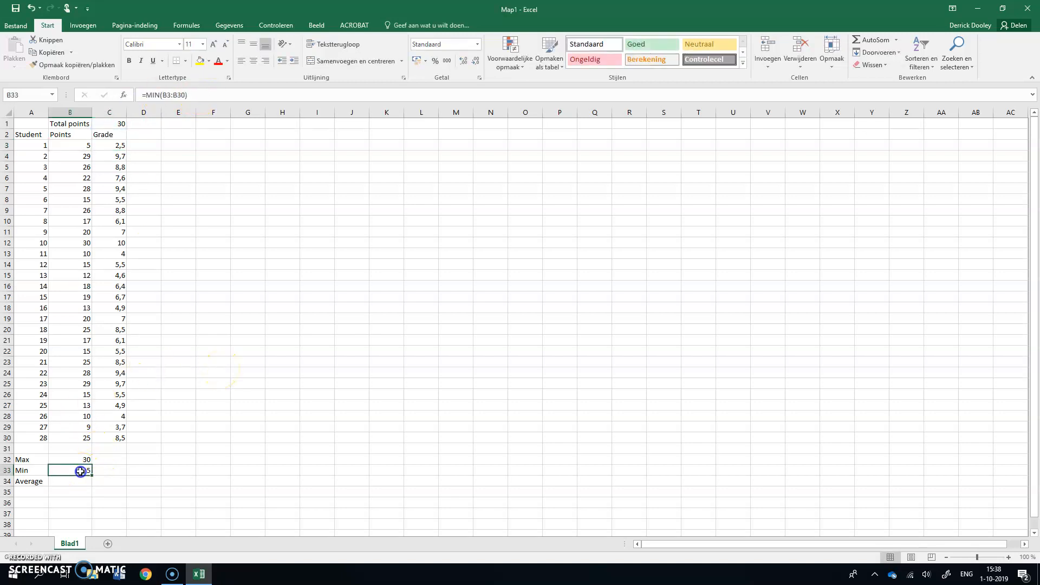
Set the first student's points in B3 to 4 and check the grade in C3 and the minimum in B33
left_click(79, 148)
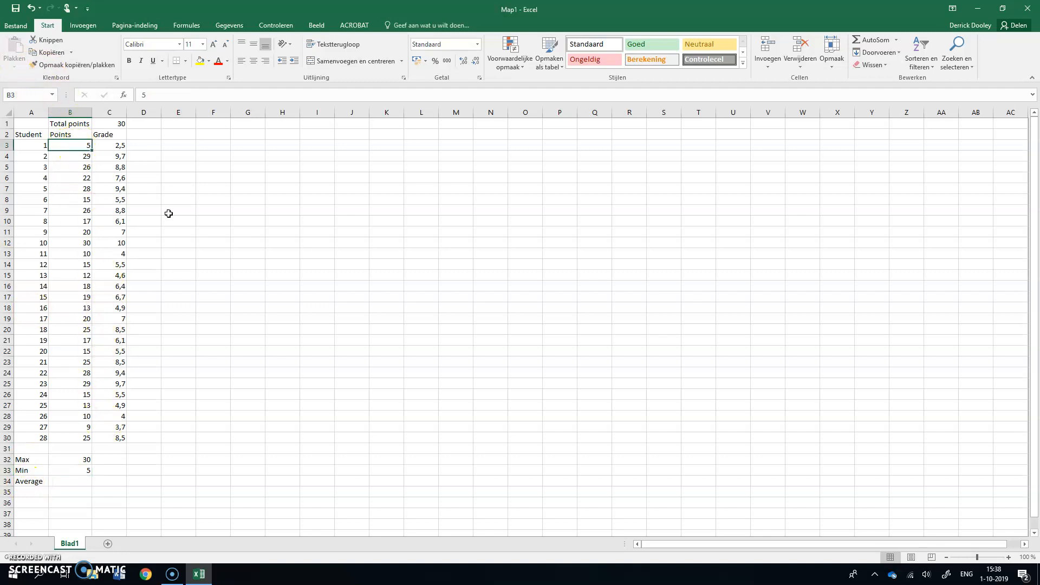
type("4")
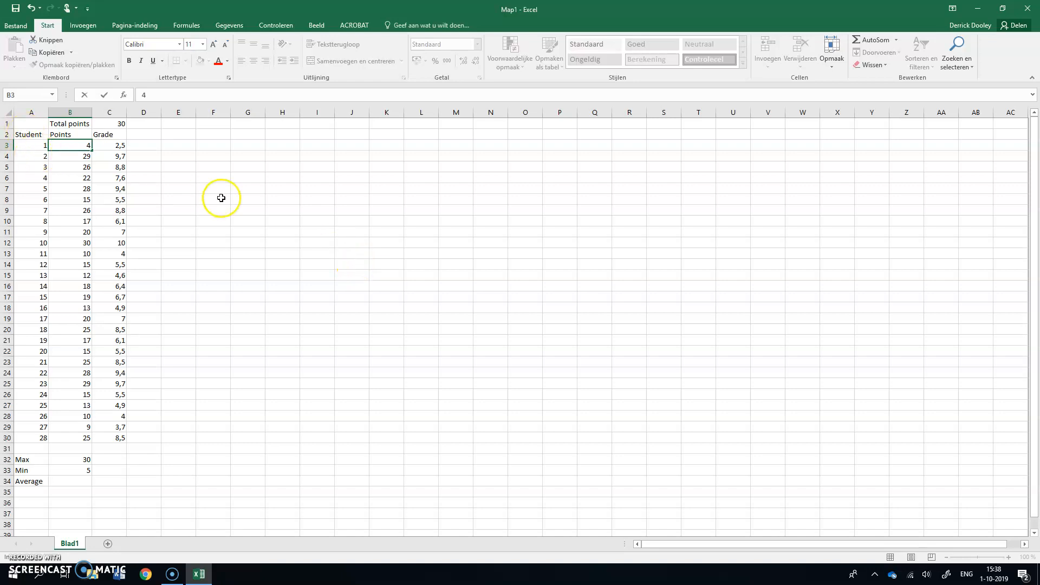
key("Return")
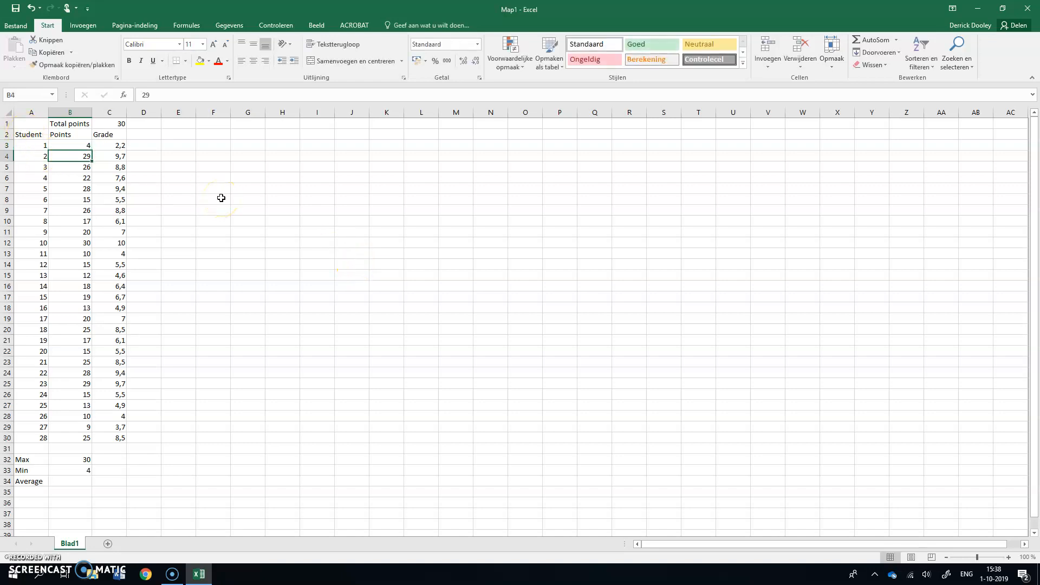
left_click(110, 146)
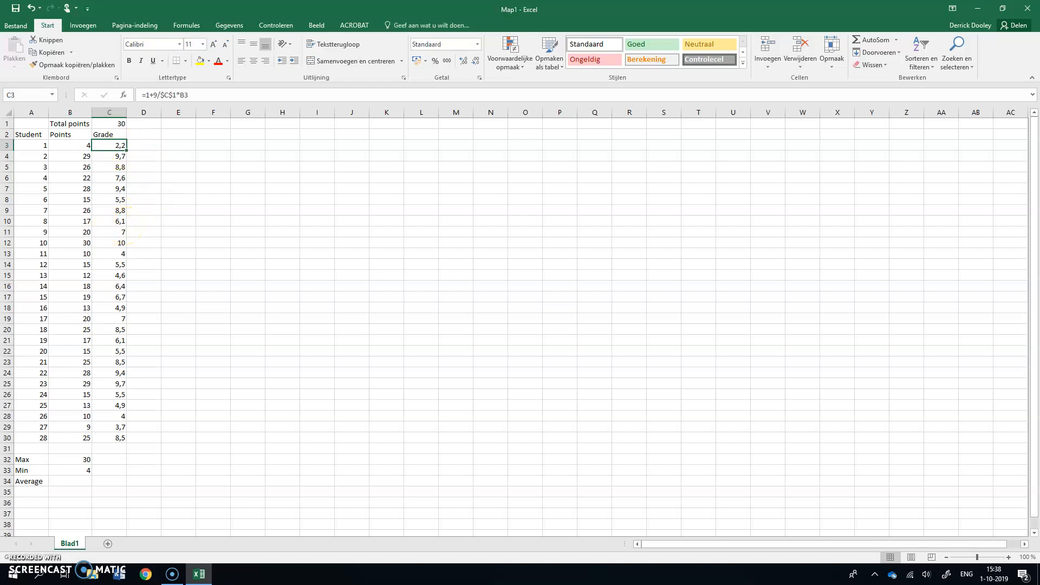
left_click(76, 471)
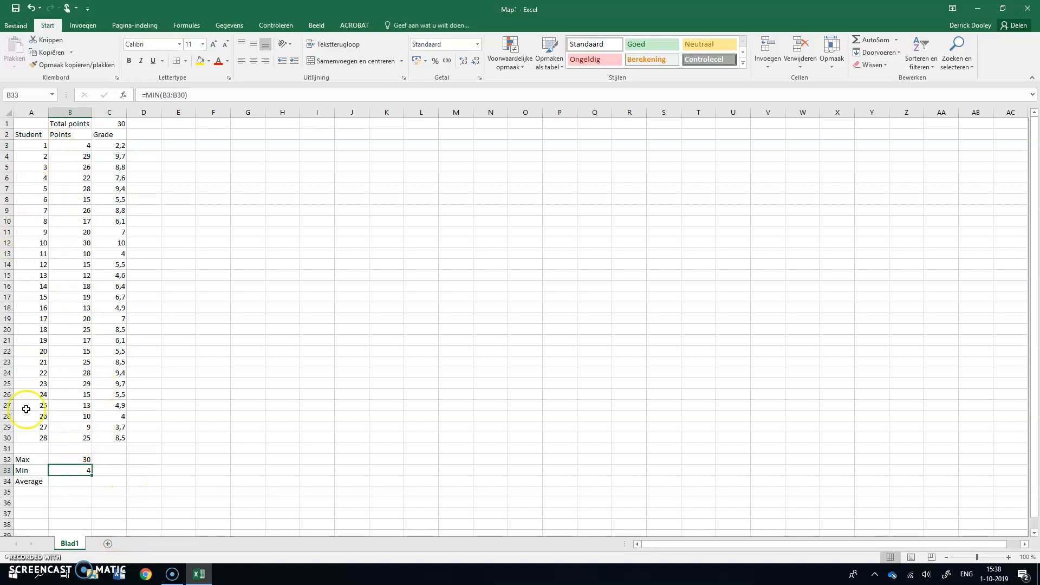
Calculate the average points in B34 with the formula =GEMIDDELDE(B3:B30)
left_click(72, 480)
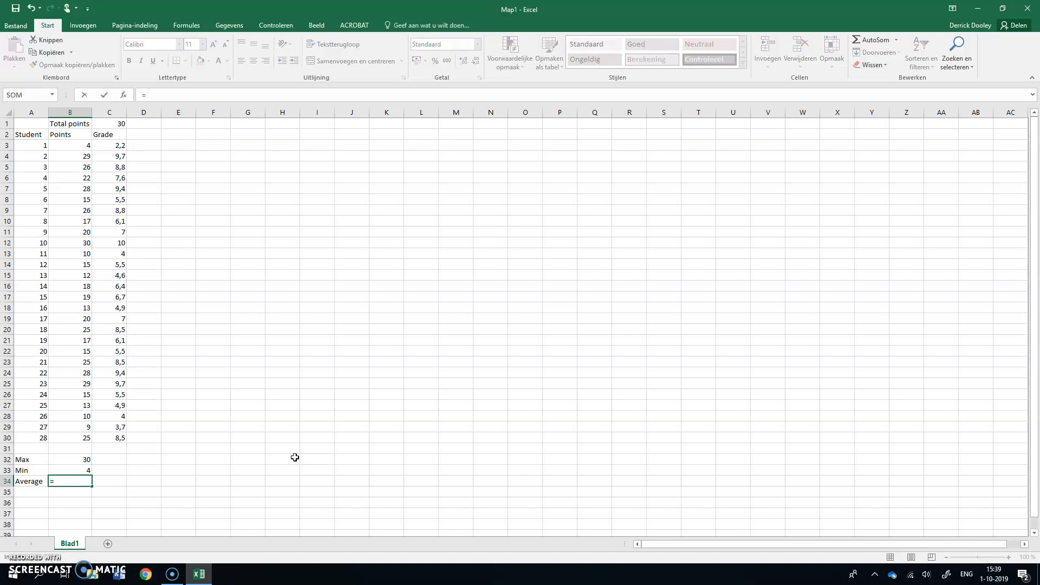
type("gemid")
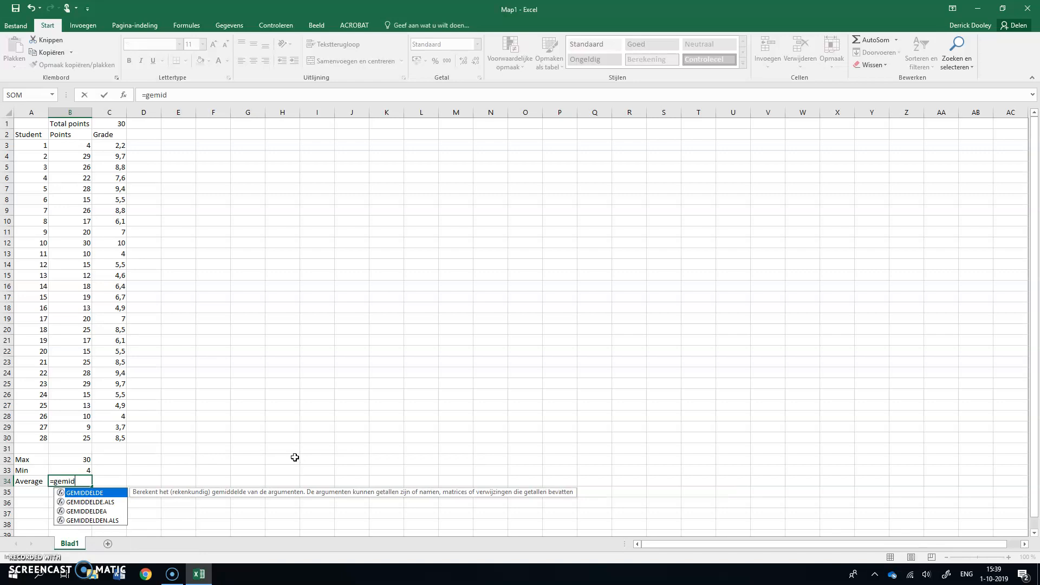
type("delde(")
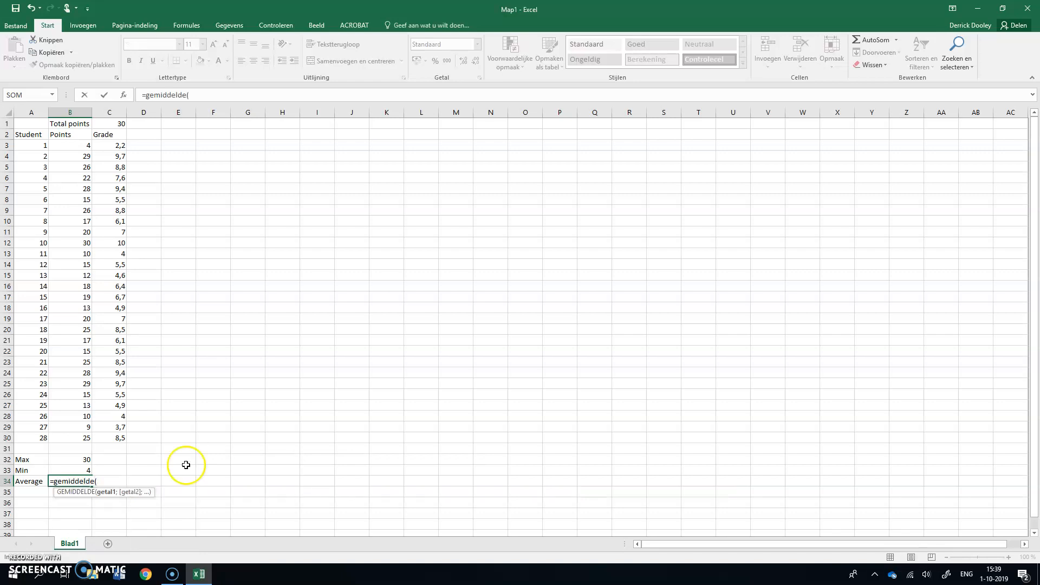
left_click_drag(75, 150, 81, 437)
type(")")
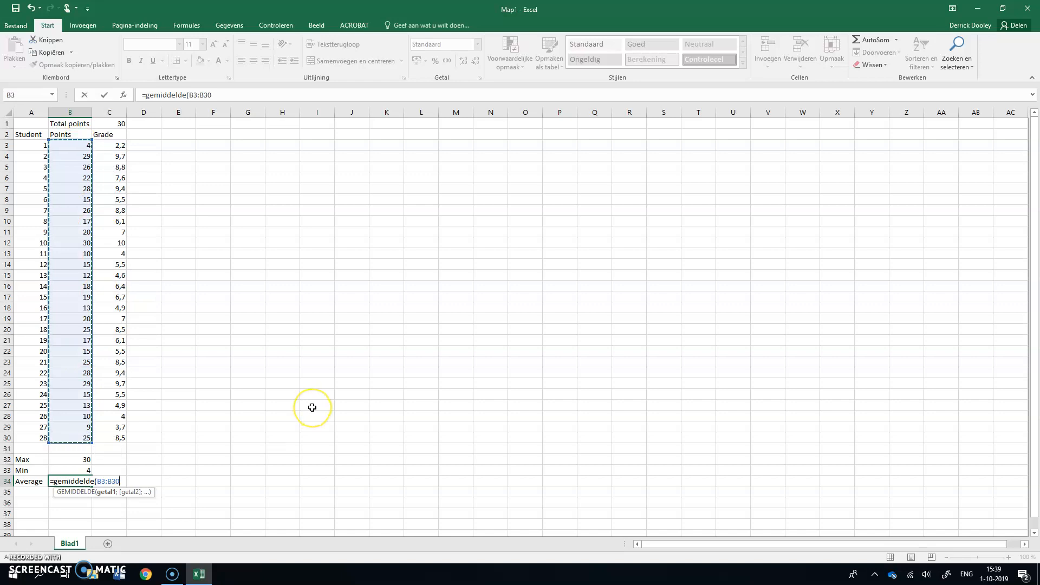
key("Return")
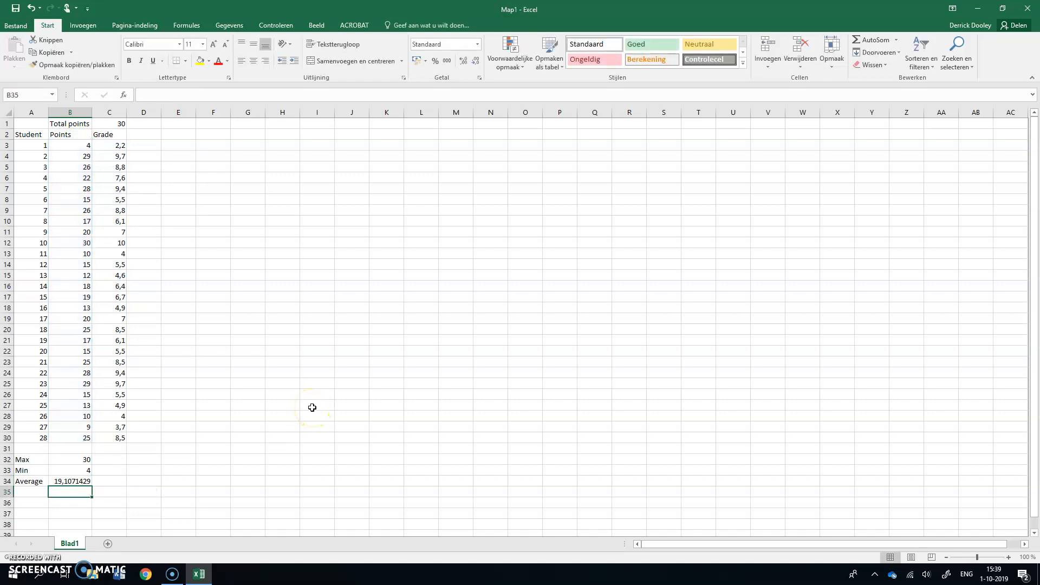
Calculate the highest grade in C32 with the formula =MAX(C3:C30)
left_click(75, 481)
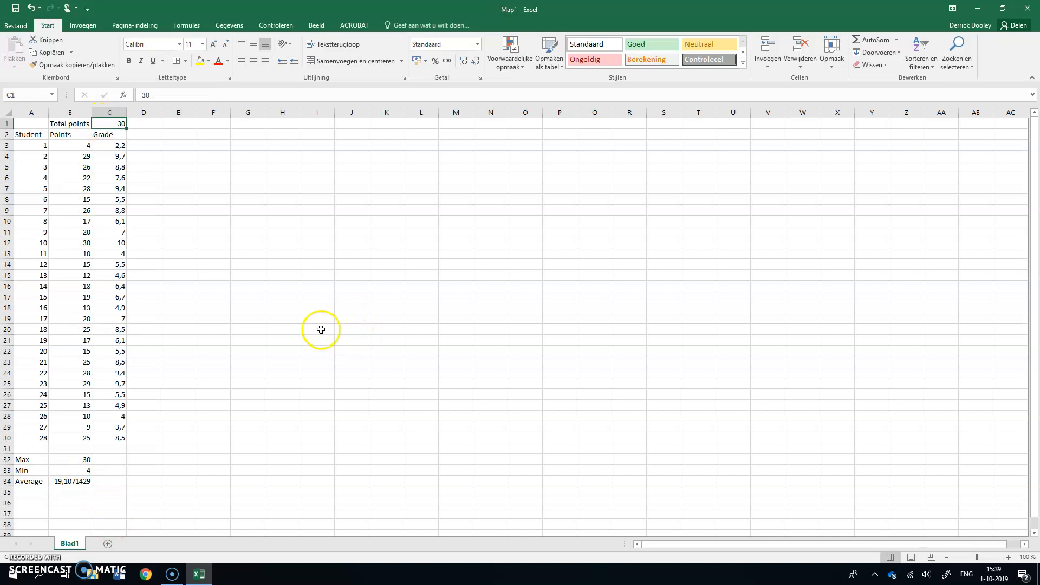
left_click(116, 453)
left_click(116, 458)
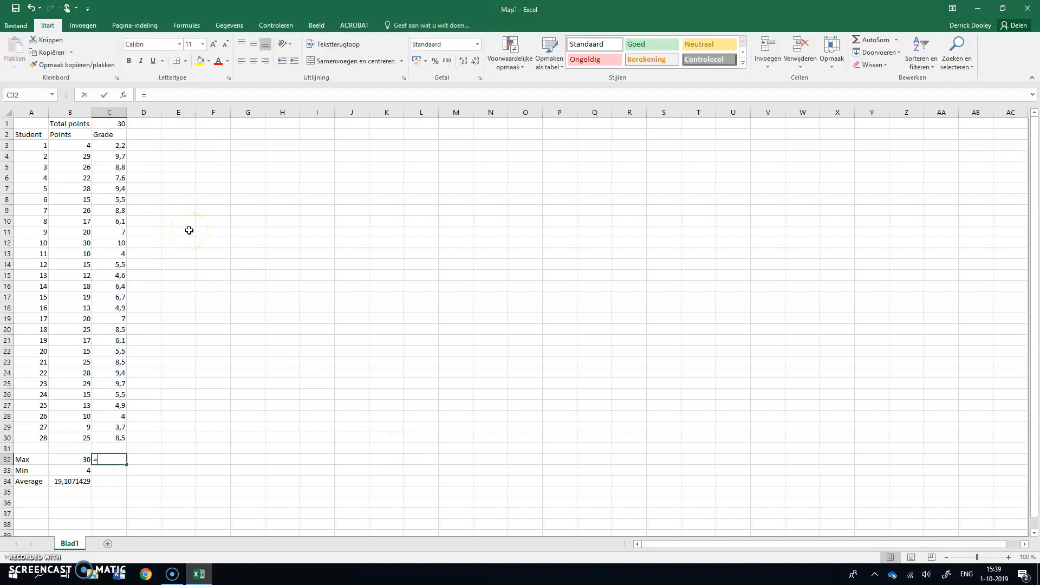
type("=max")
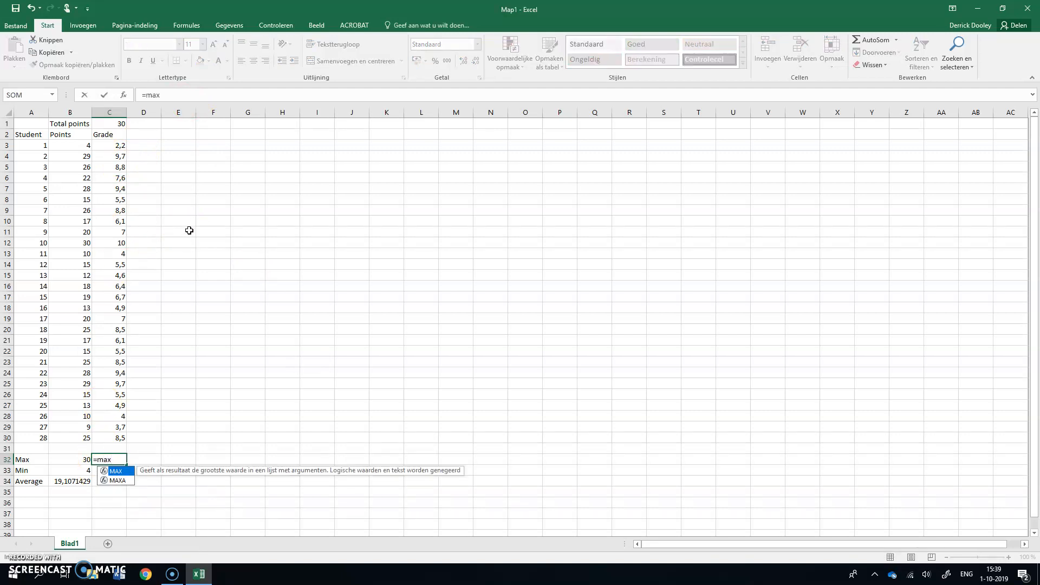
type("(")
left_click_drag(116, 146, 117, 438)
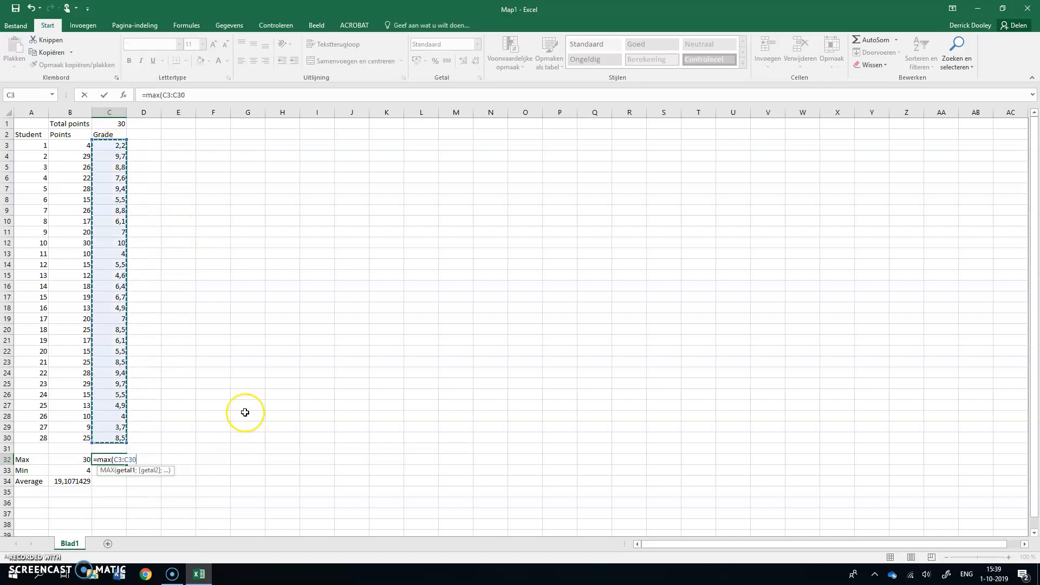
key("Return")
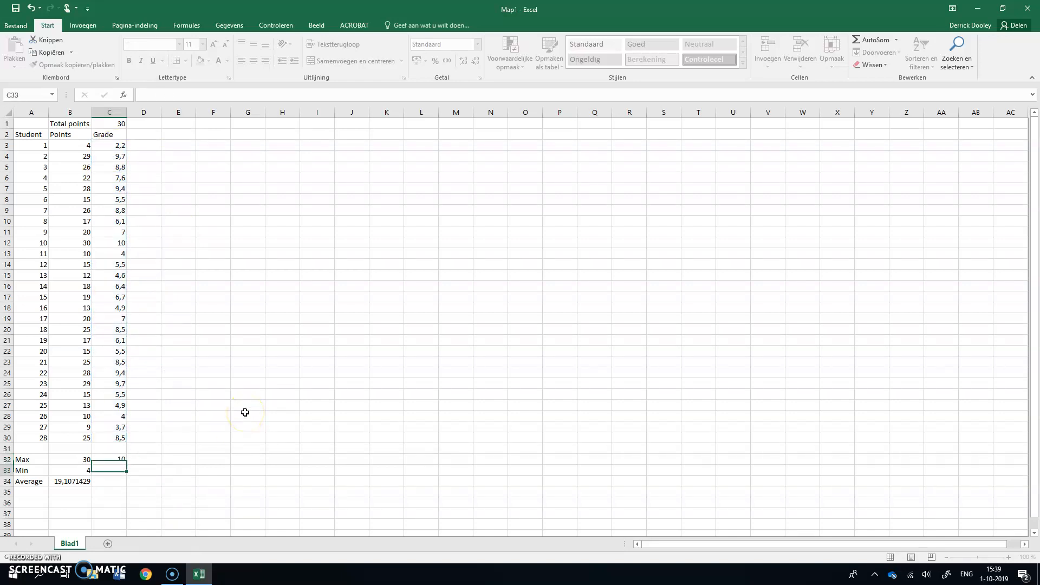
Calculate the lowest grade in C33 with the formula =MIN(C3:C30)
type("=min(")
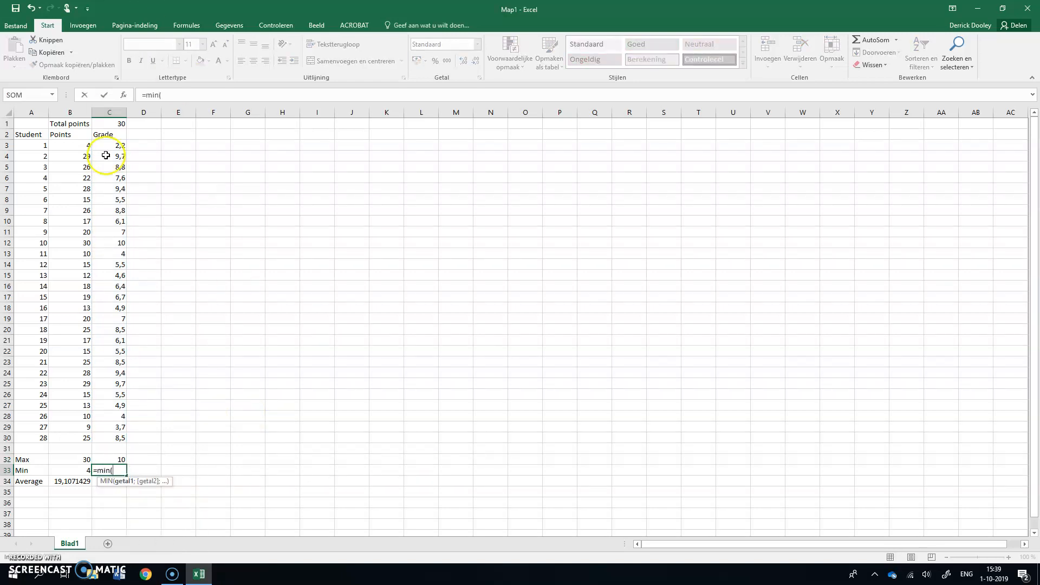
left_click_drag(114, 145, 106, 441)
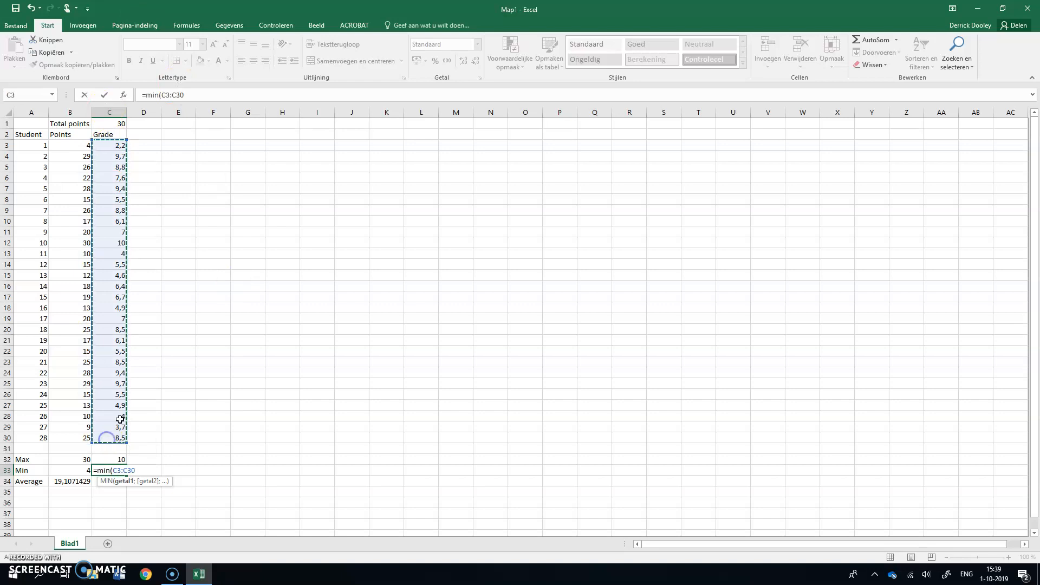
key("Return")
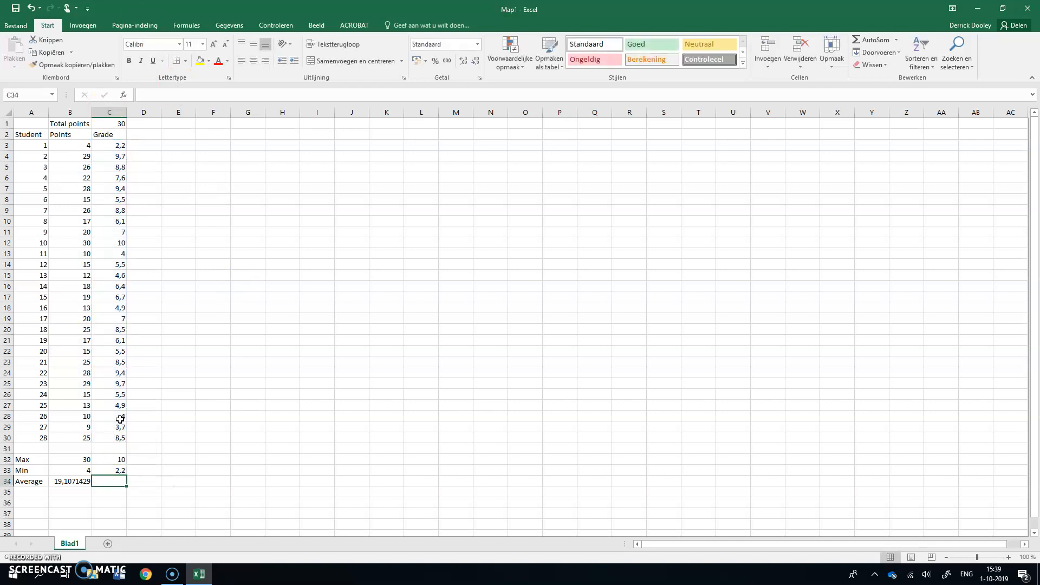
Calculate the average grade in C34 with the formula =GEMIDDELDE(C3:C30) and check the finished cell
type("=gemiddelde(")
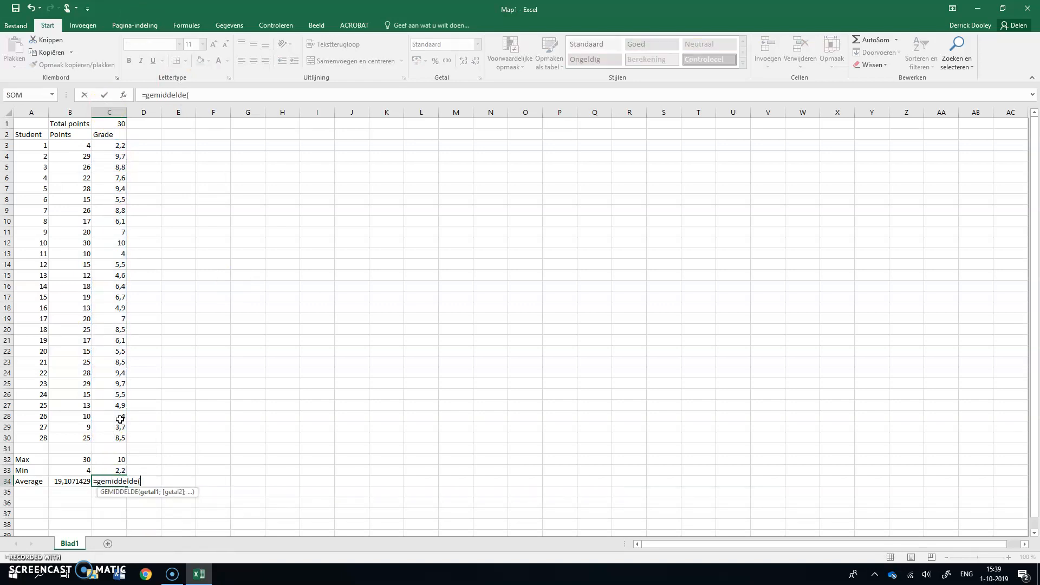
left_click_drag(122, 145, 106, 443)
type(")")
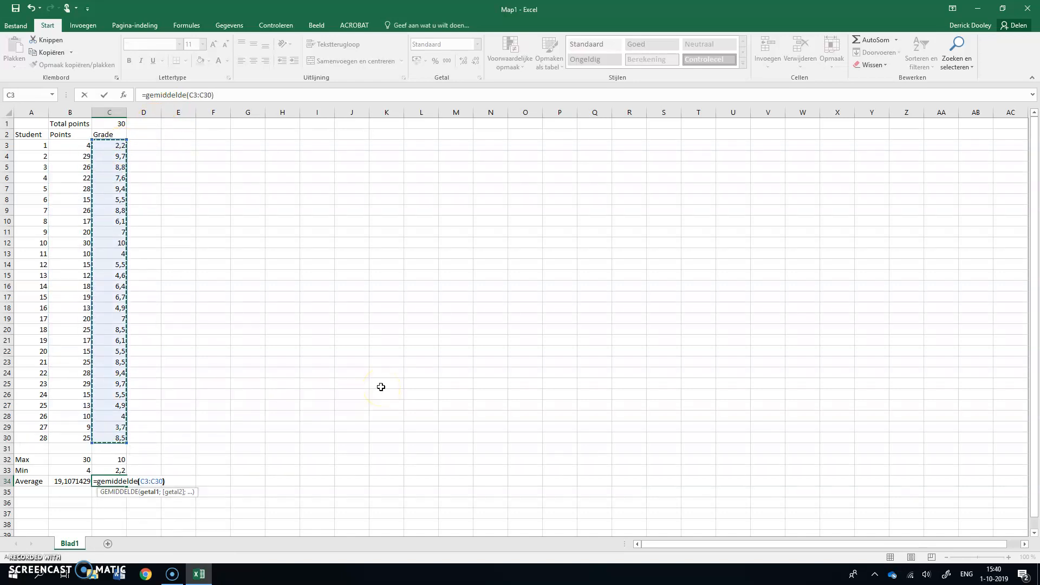
key("Return")
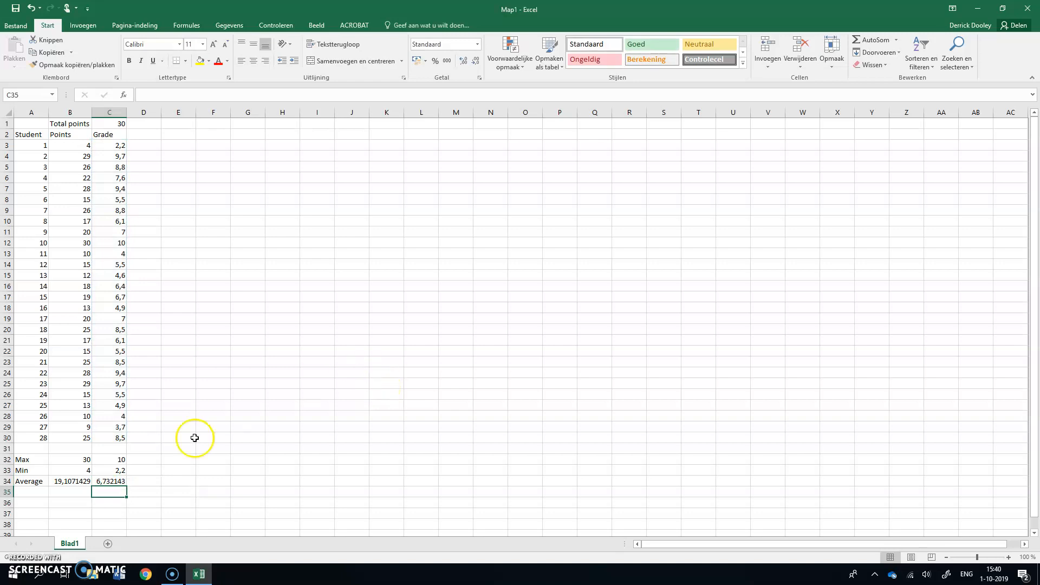
left_click(108, 481)
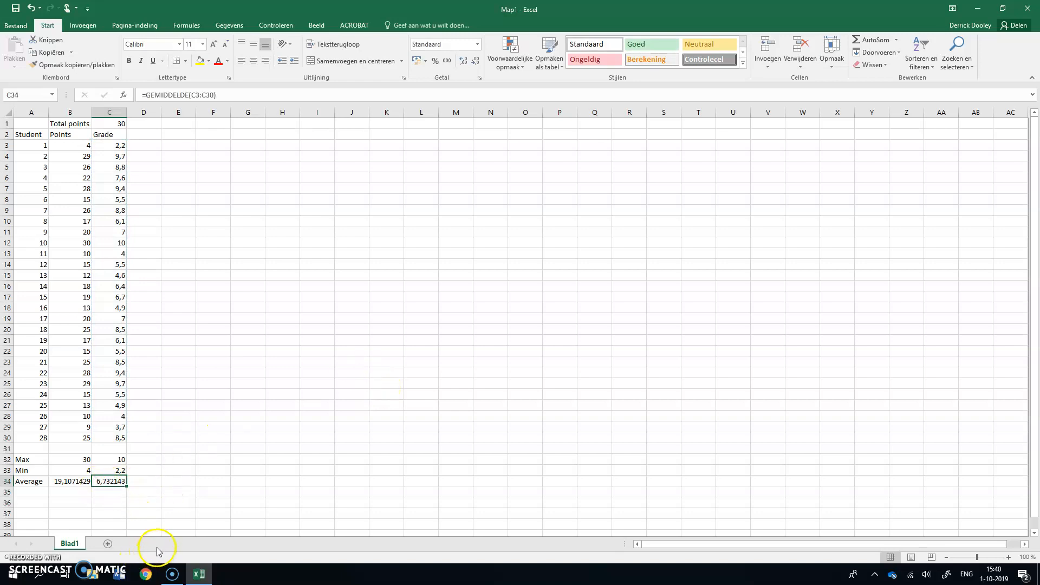